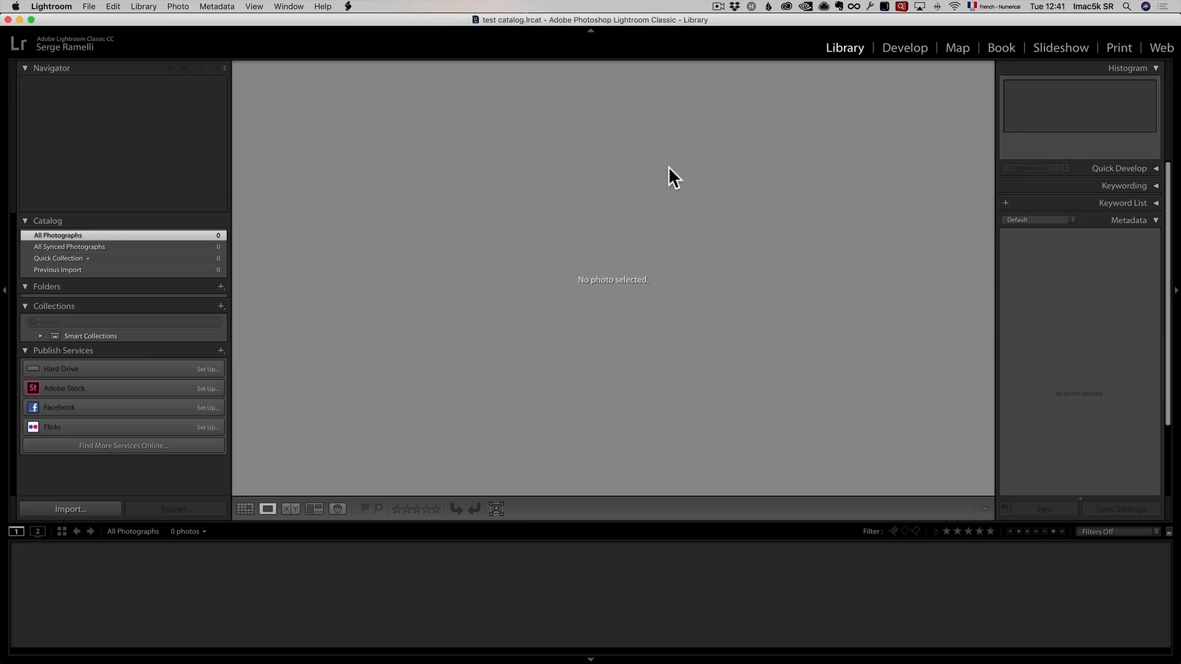
Start a photo import and choose the SD 64 volume as the source
left_click(88, 6)
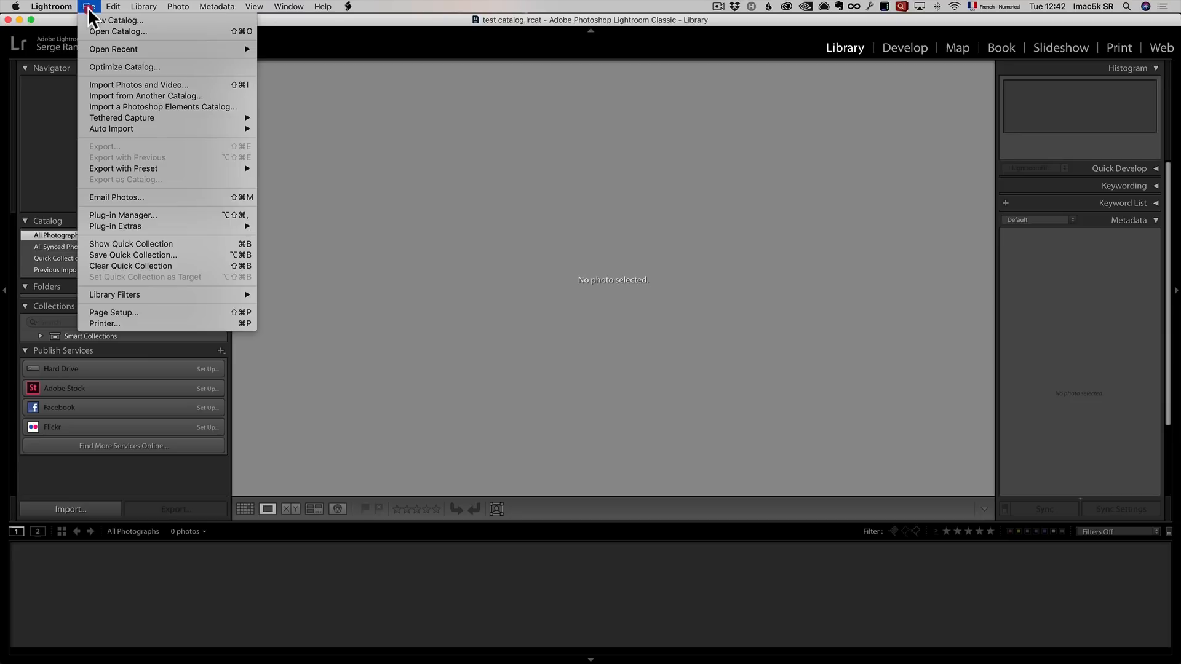
left_click(177, 85)
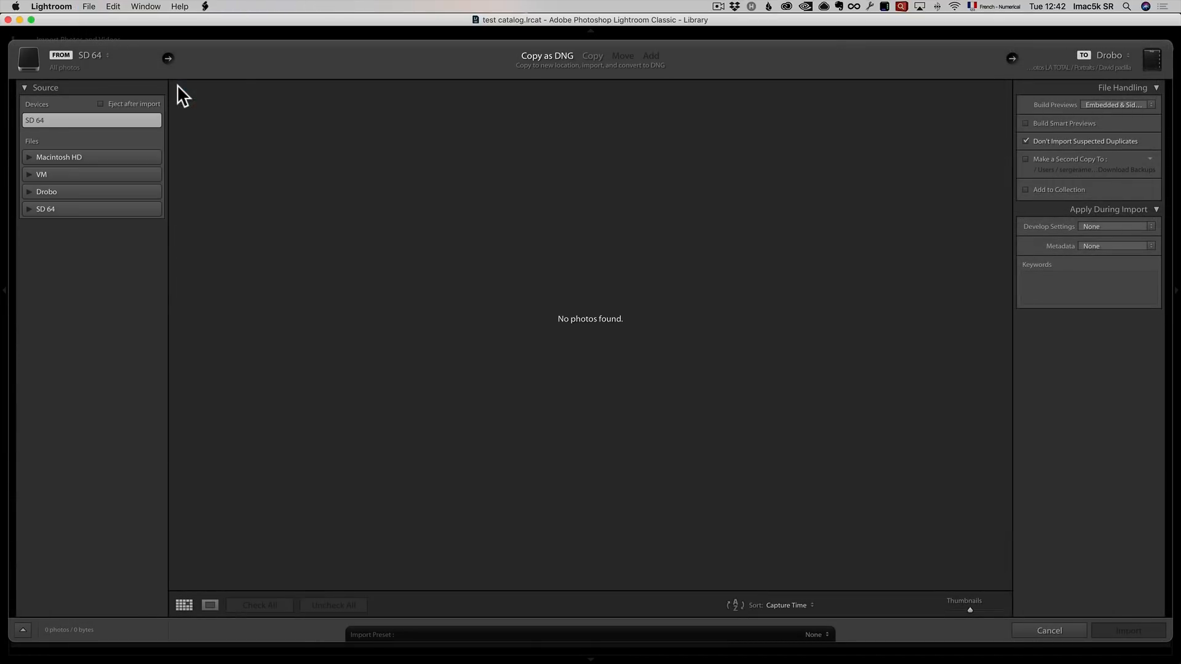
left_click(58, 208)
left_click(58, 208)
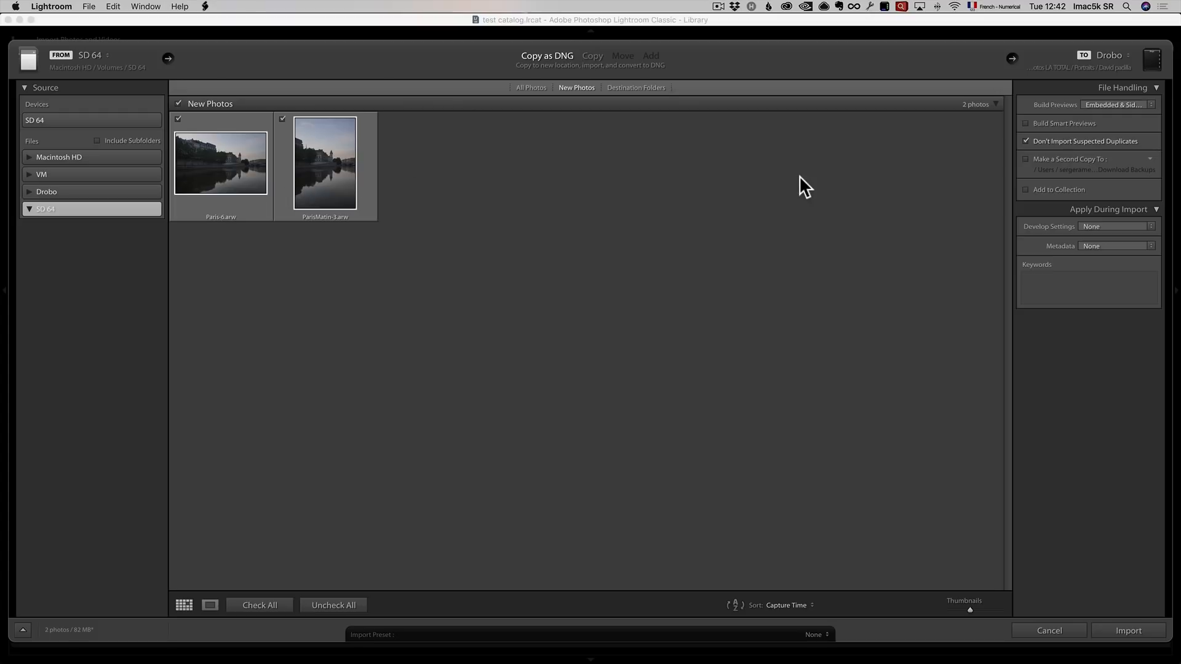
Import both checked photos as DNG copies to the Desktop, using Embedded & Sidecar previews
left_click(1107, 105)
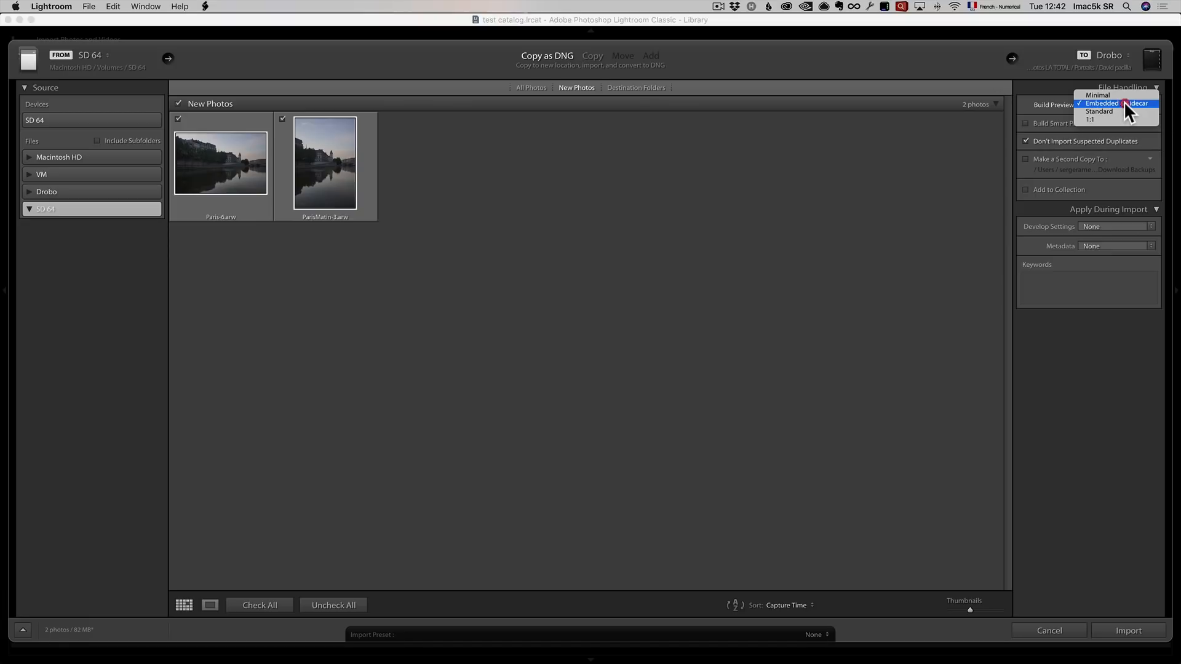
left_click(1124, 101)
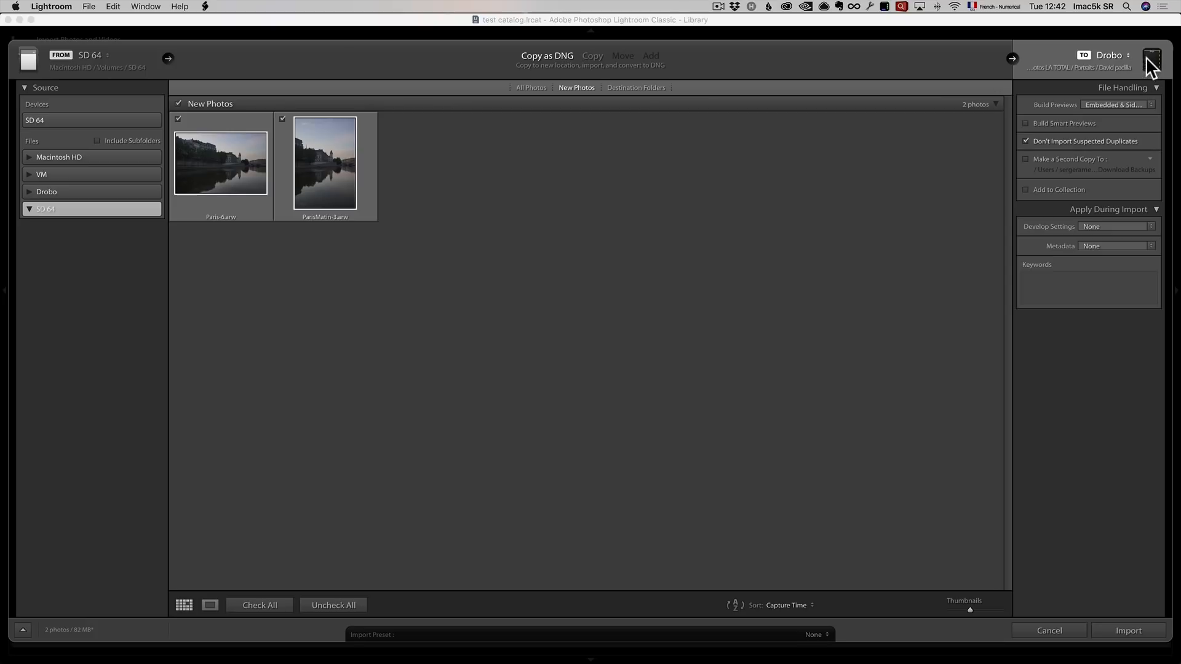
left_click(1117, 55)
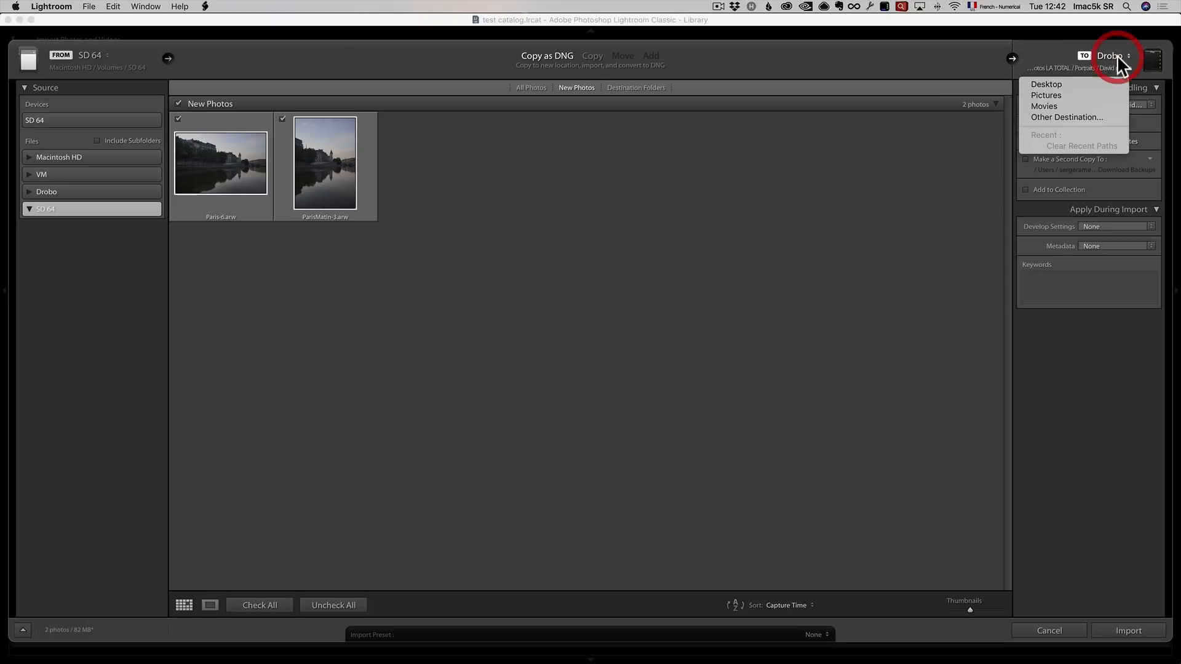
left_click(1064, 82)
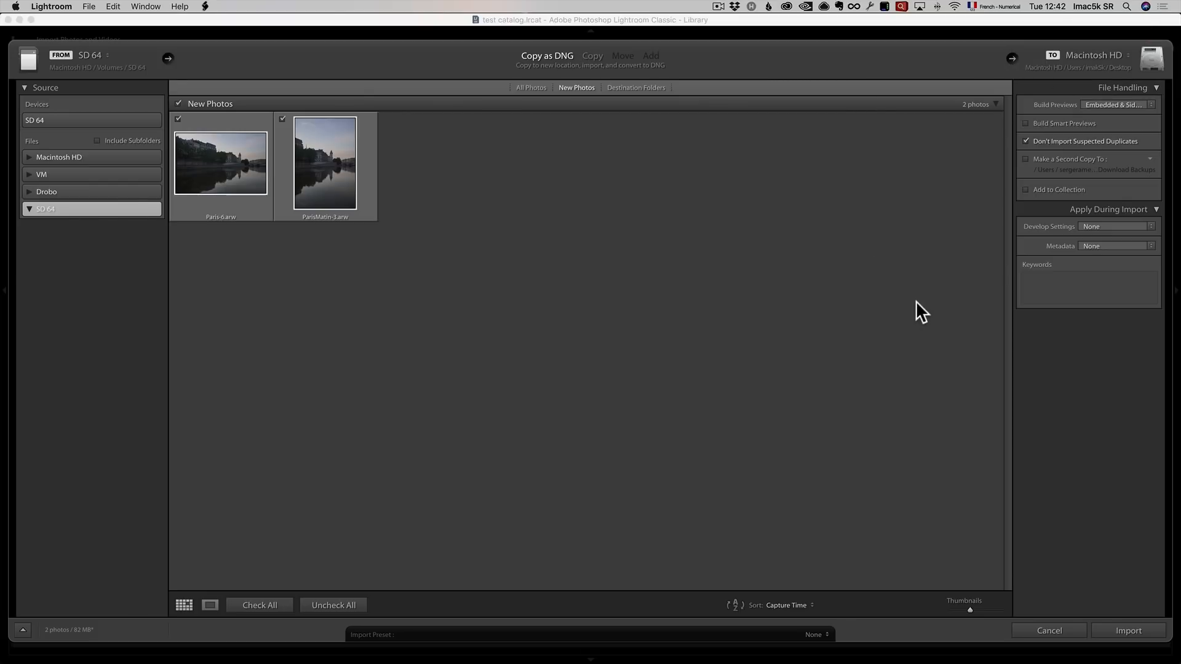
left_click(1143, 632)
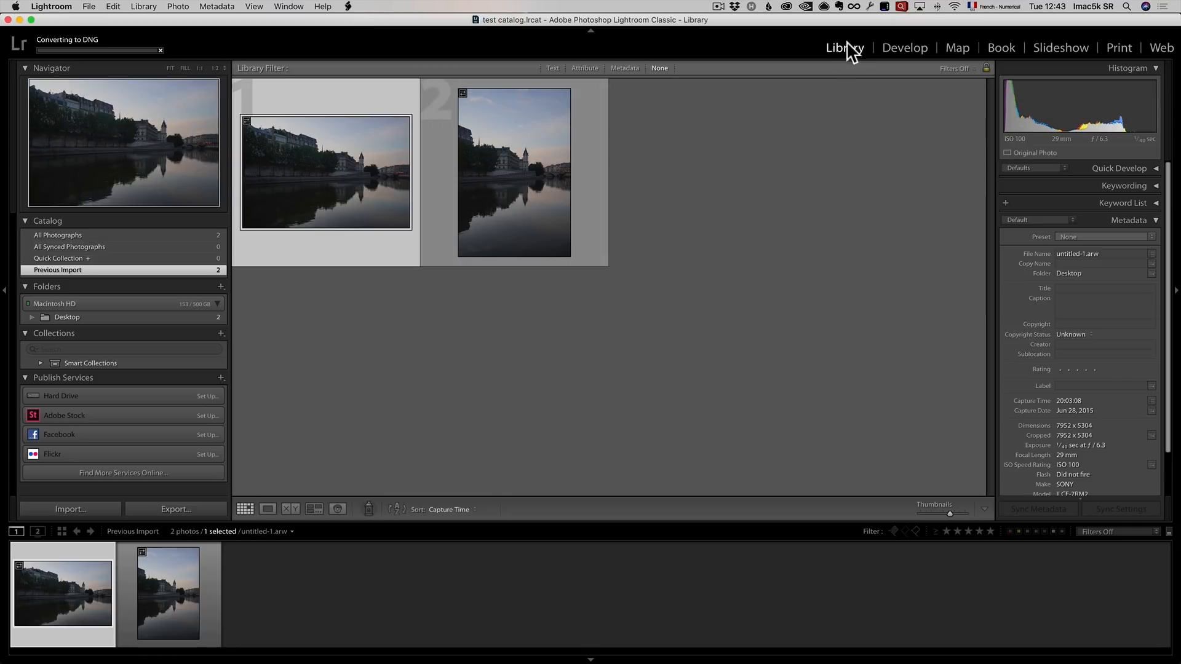
Develop the horizontal river photo with Shadows at +100 and Highlights at -61
left_click(911, 45)
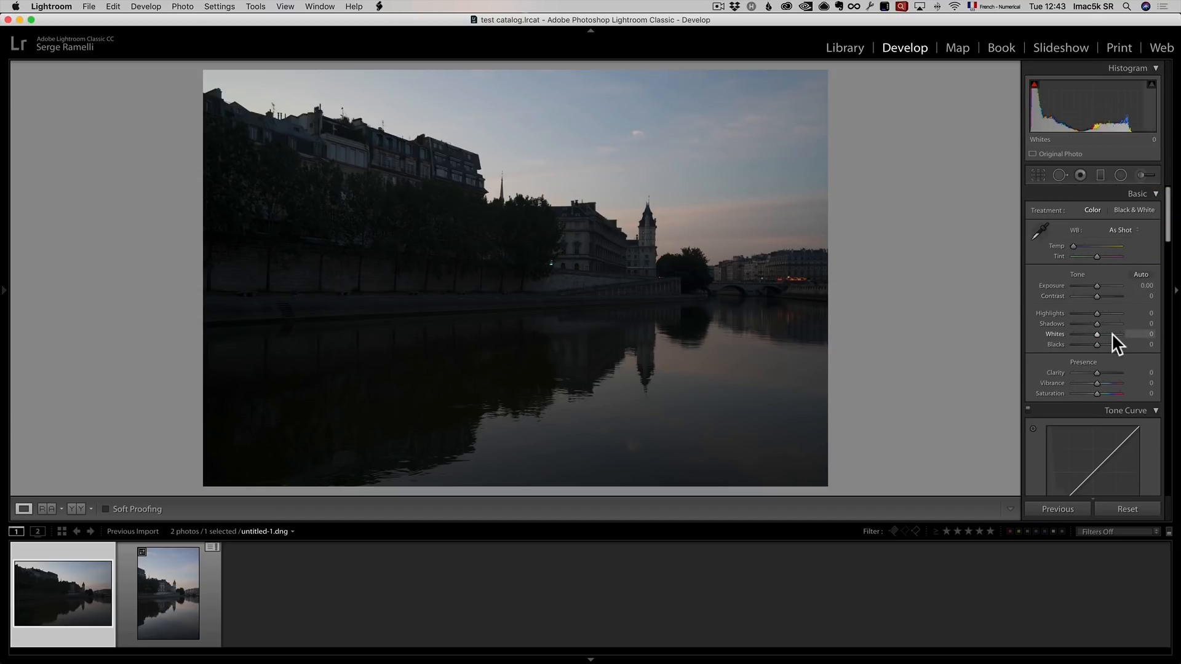
left_click_drag(1110, 324, 1139, 322)
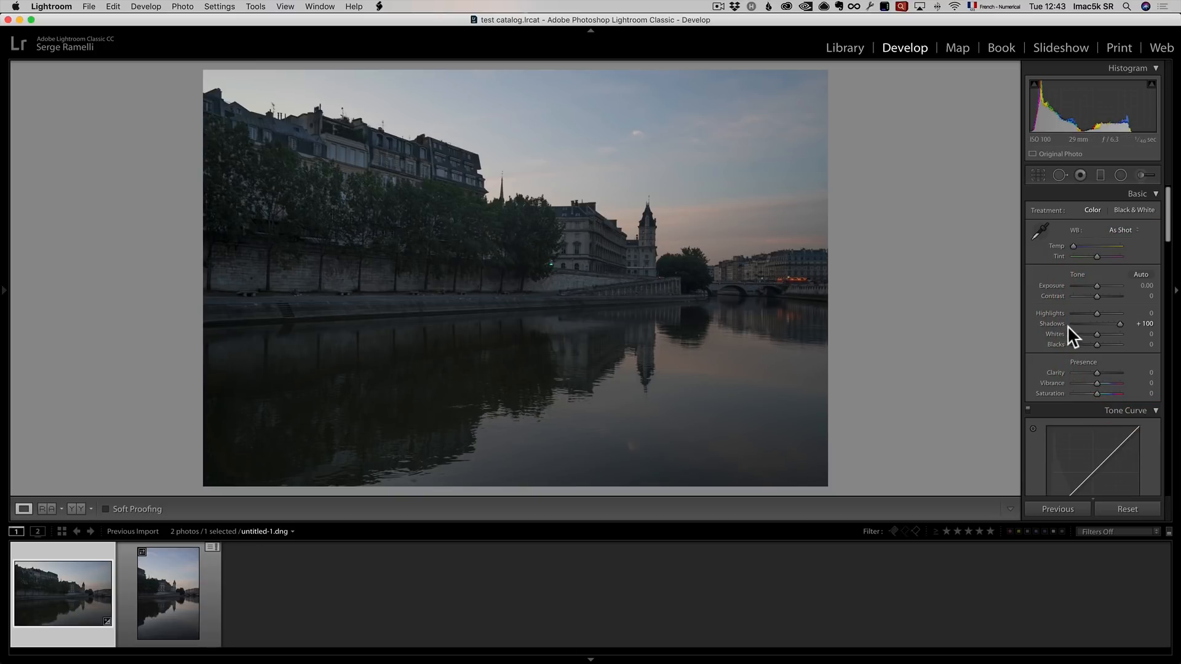
left_click_drag(1097, 313, 1083, 313)
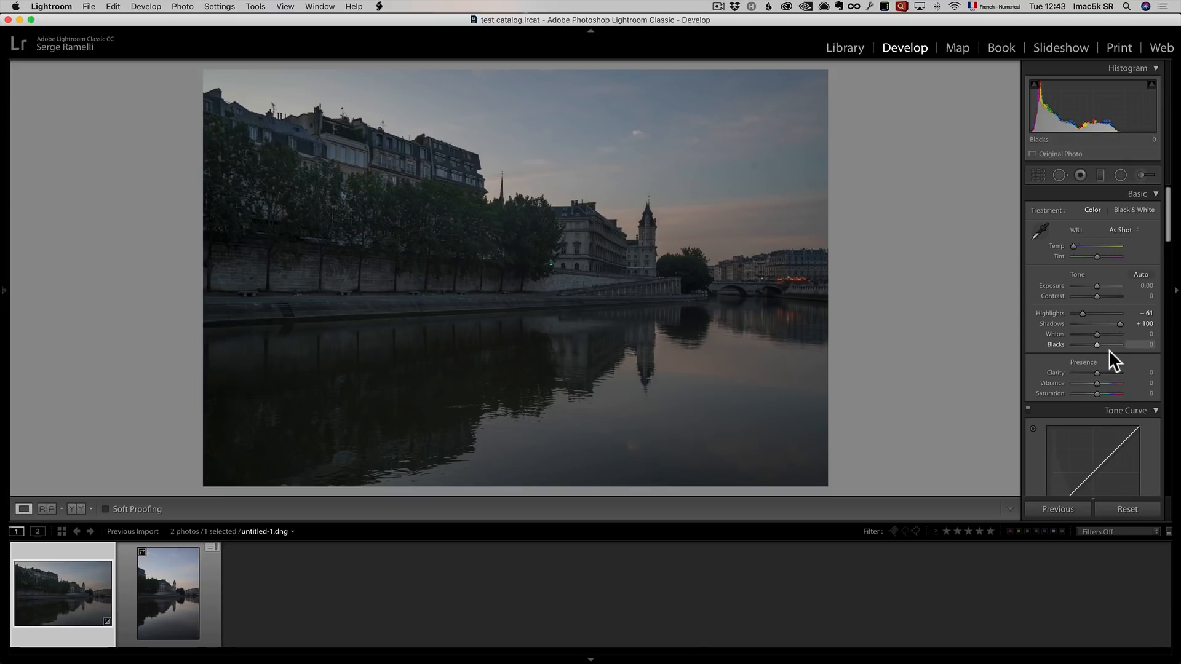
Set Blacks to -27 and Whites to +61, using the clipping preview to judge both points
left_click_drag(1098, 344, 1087, 342)
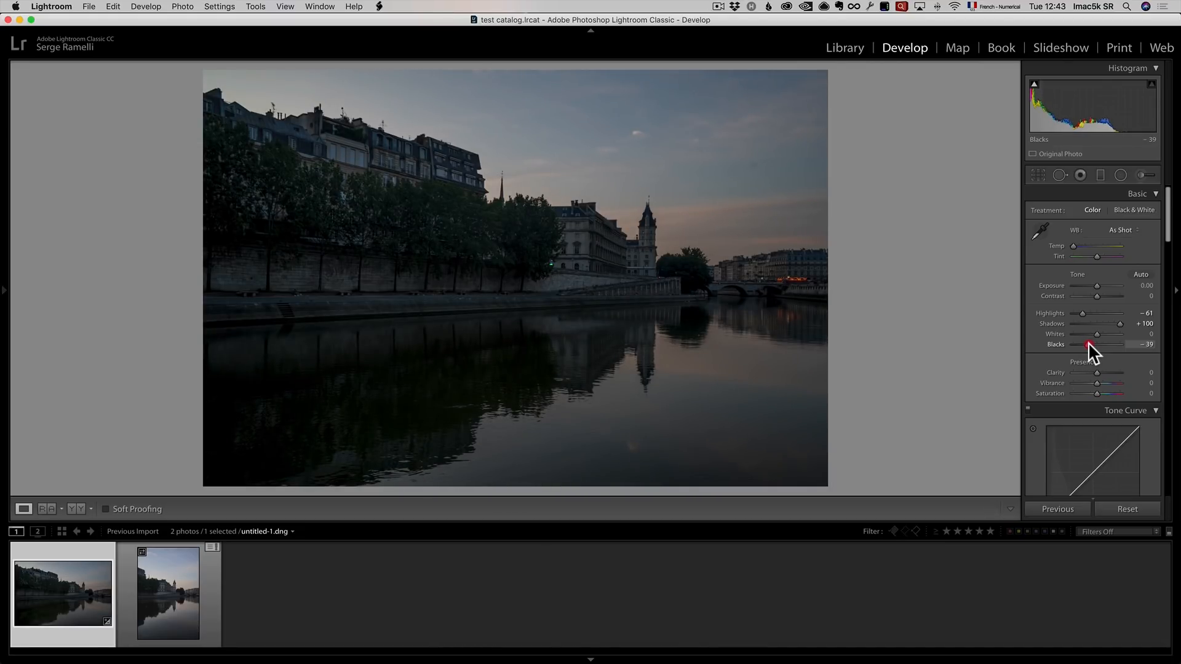
left_click(1087, 342, "alt")
left_click_drag(1087, 342, 1090, 340)
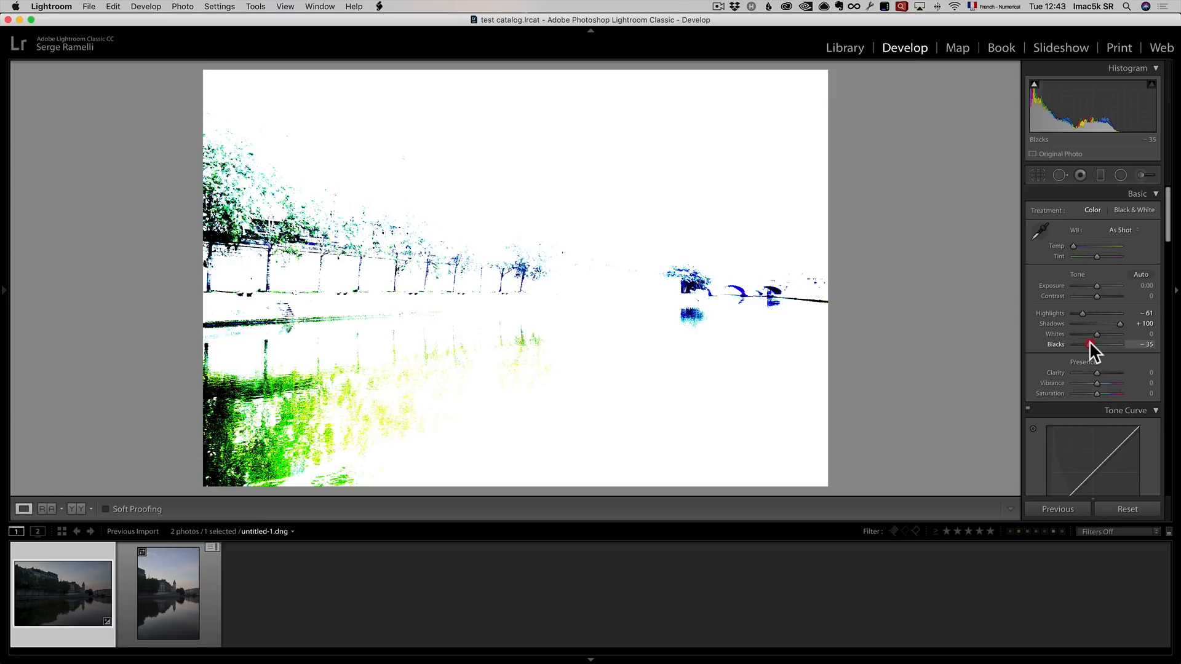
left_click_drag(1090, 340, 1089, 340)
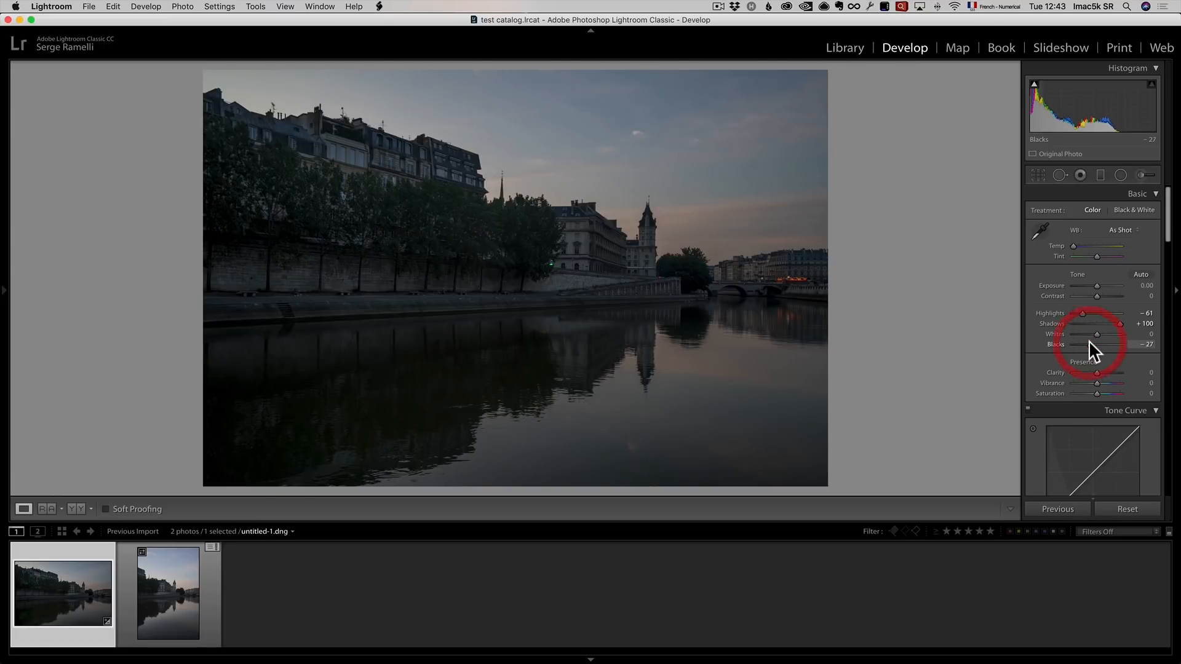
left_click(1097, 333)
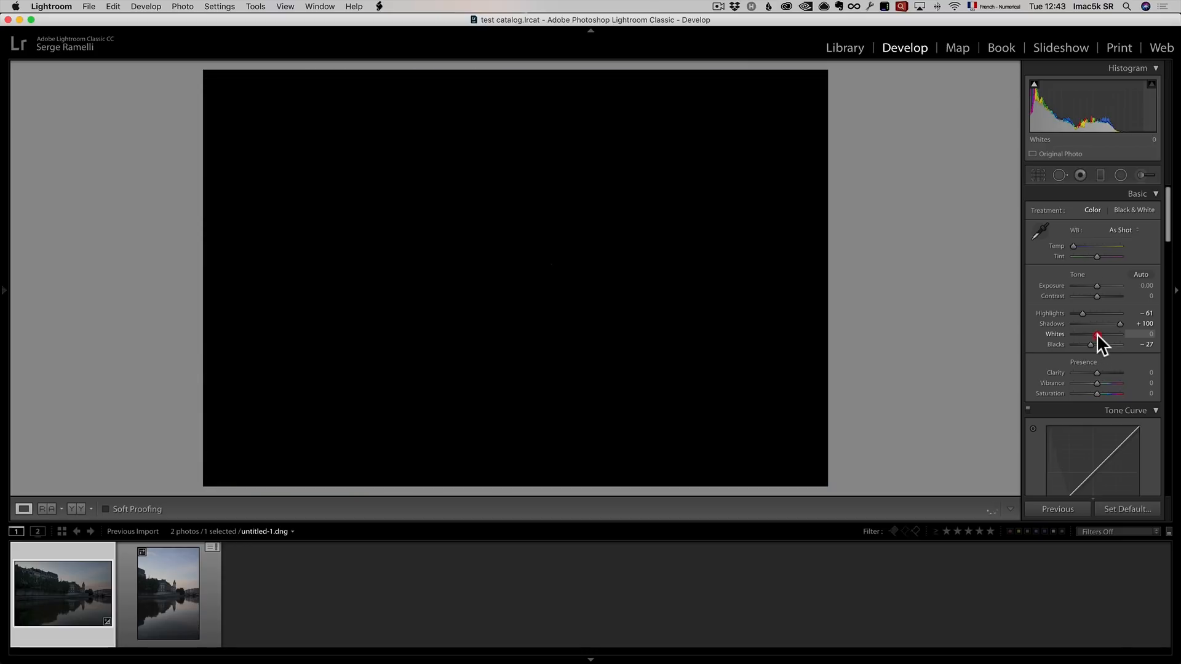
left_click_drag(1097, 333, 1112, 329)
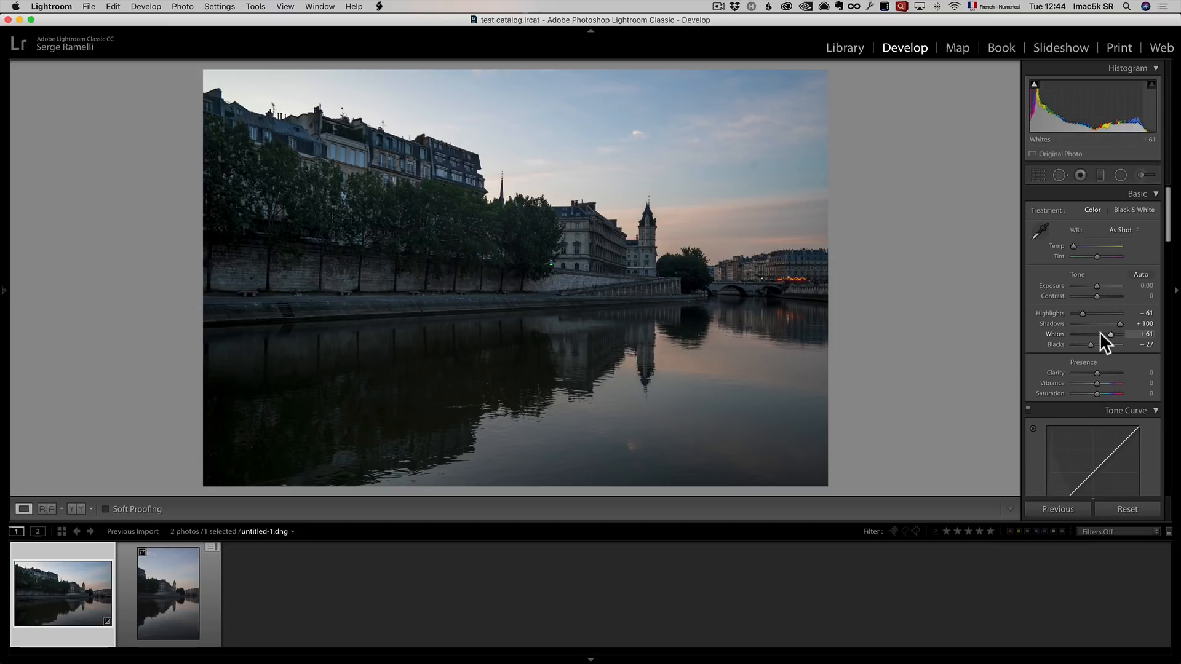
Try the Shade white balance preset, but settle on Daylight
left_click(1120, 228)
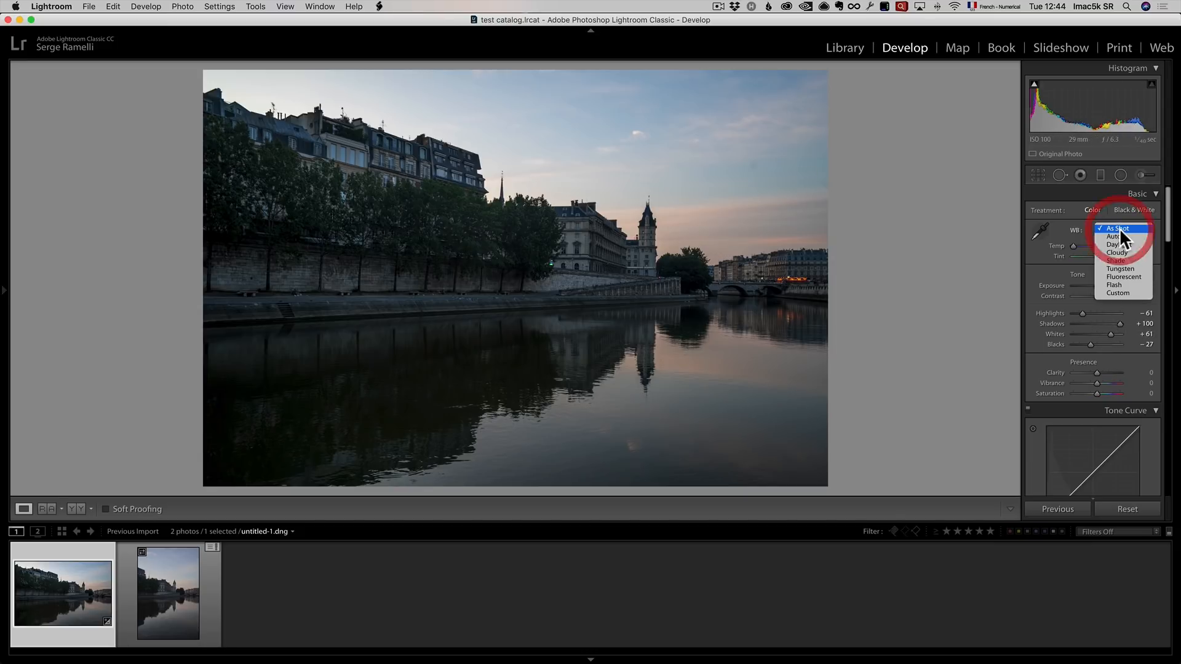
left_click(1132, 261)
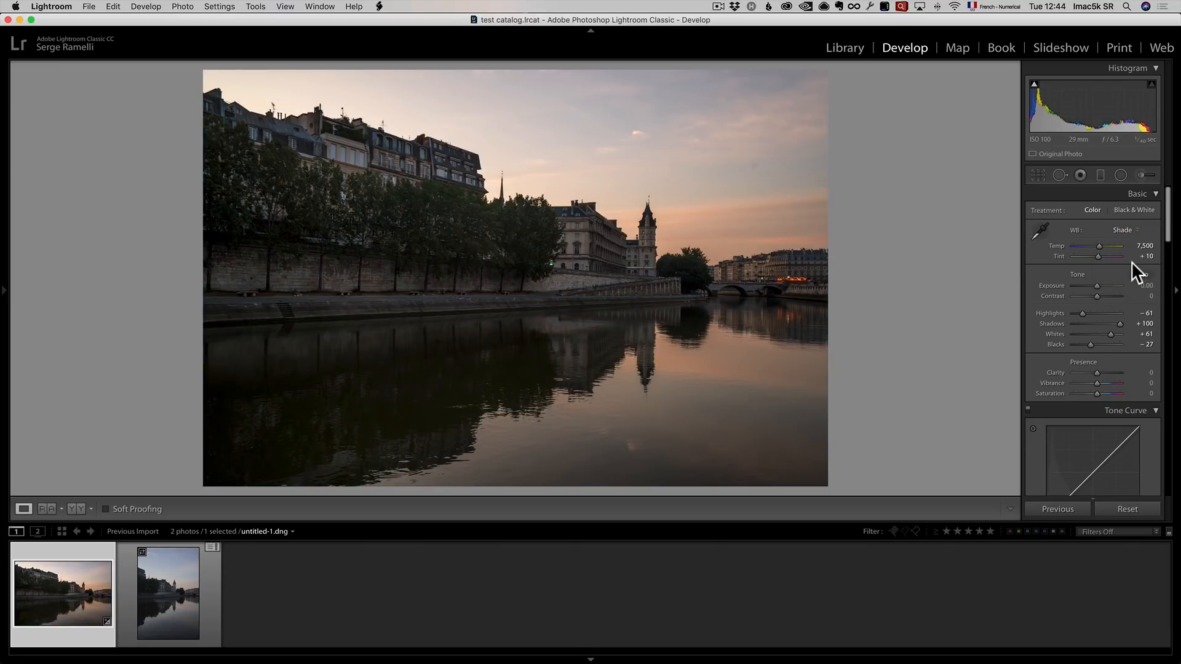
left_click(1125, 229)
left_click(1124, 212)
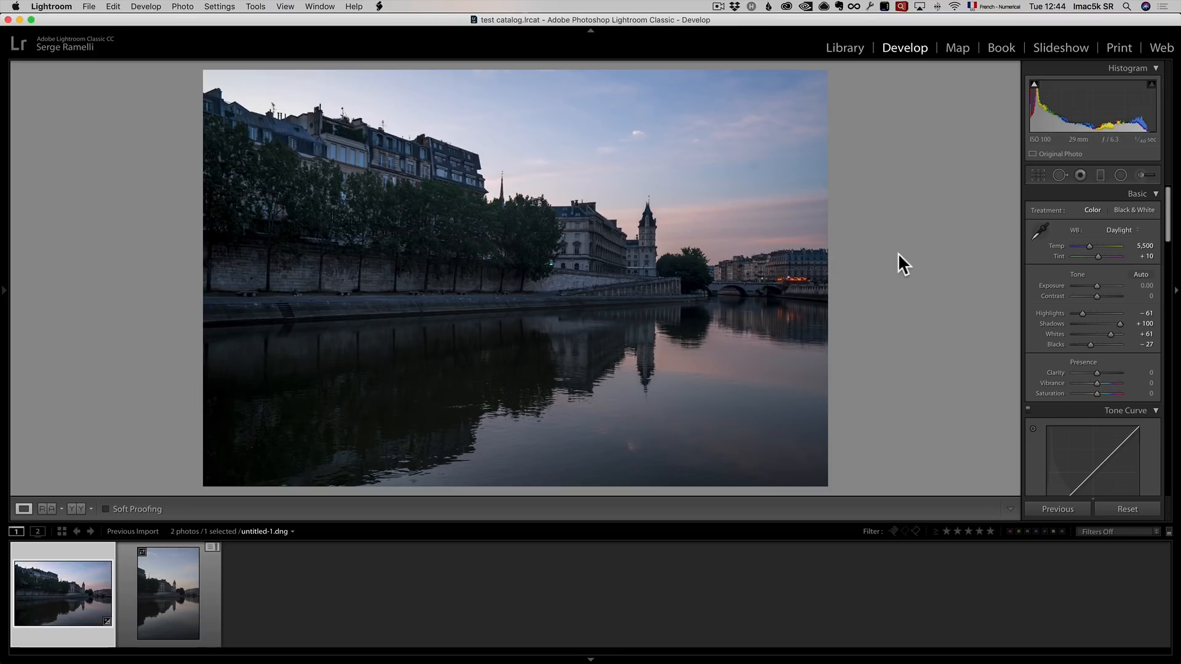
Fine-tune the white balance to Temp 5,855 and Tint +22, and raise the overall Exposure to +0.70
left_click(1100, 256)
left_click_drag(1090, 246, 1091, 246)
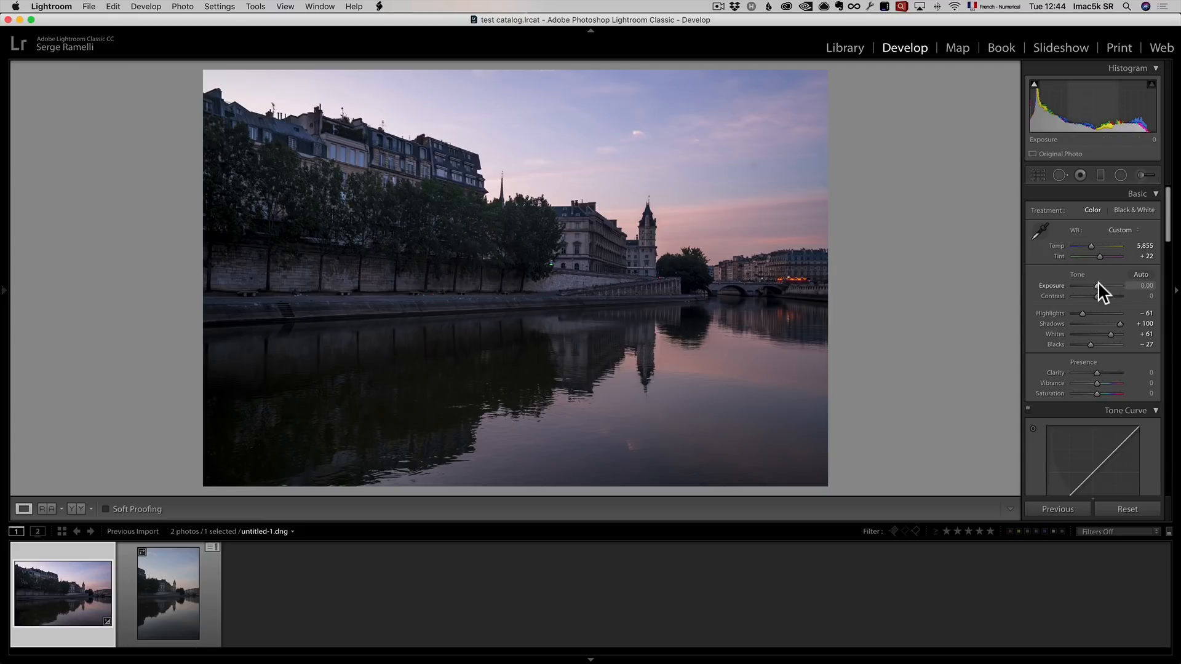
left_click_drag(1097, 283, 1098, 282)
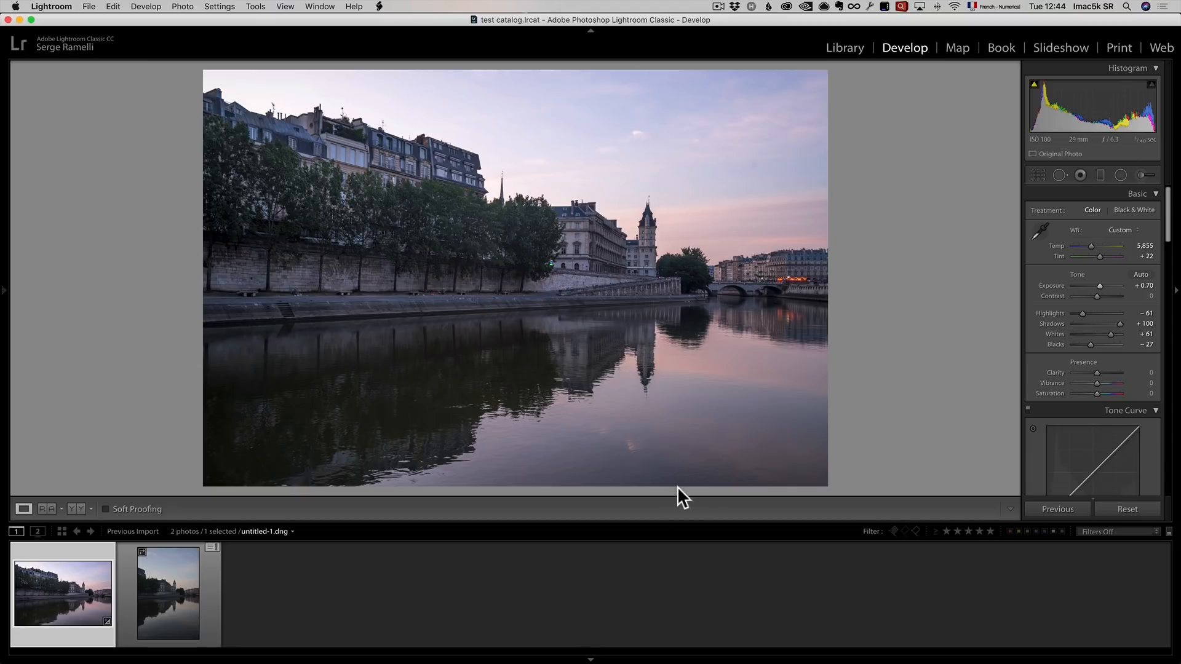
Add a slightly tilted graduated filter from the sky down to the river and apply the Exposure effect preset to it
left_click(1099, 176)
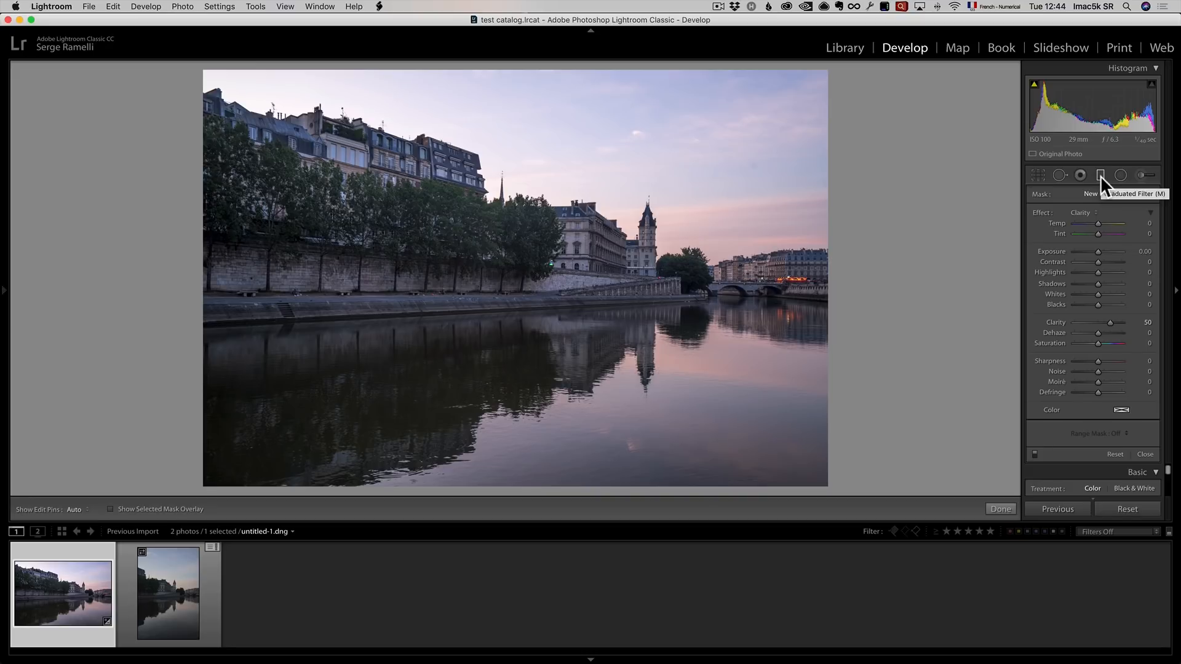
left_click_drag(630, 116, 597, 346)
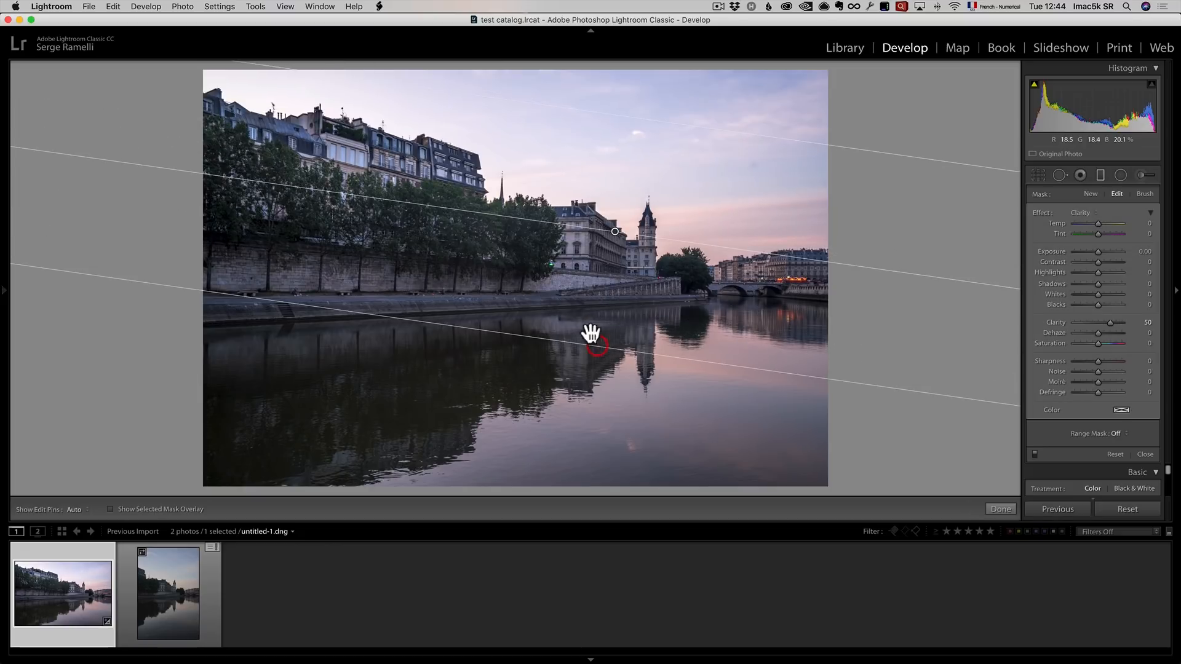
left_click(1091, 212)
left_click(1091, 212)
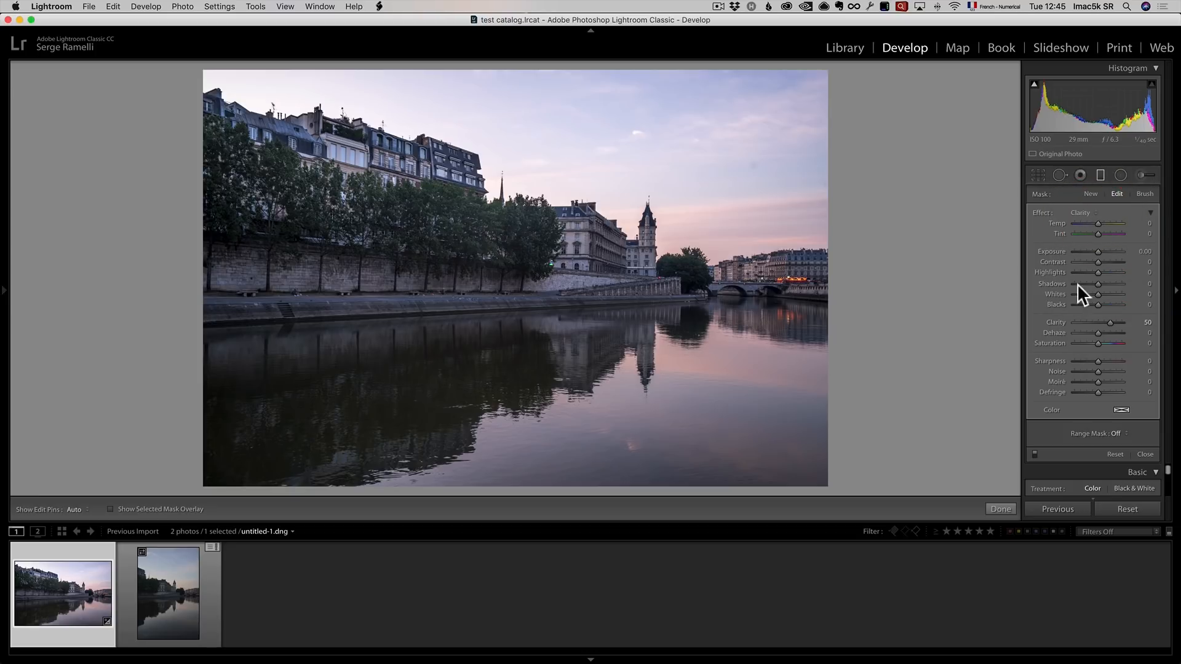
left_click(1087, 212)
left_click(1081, 163)
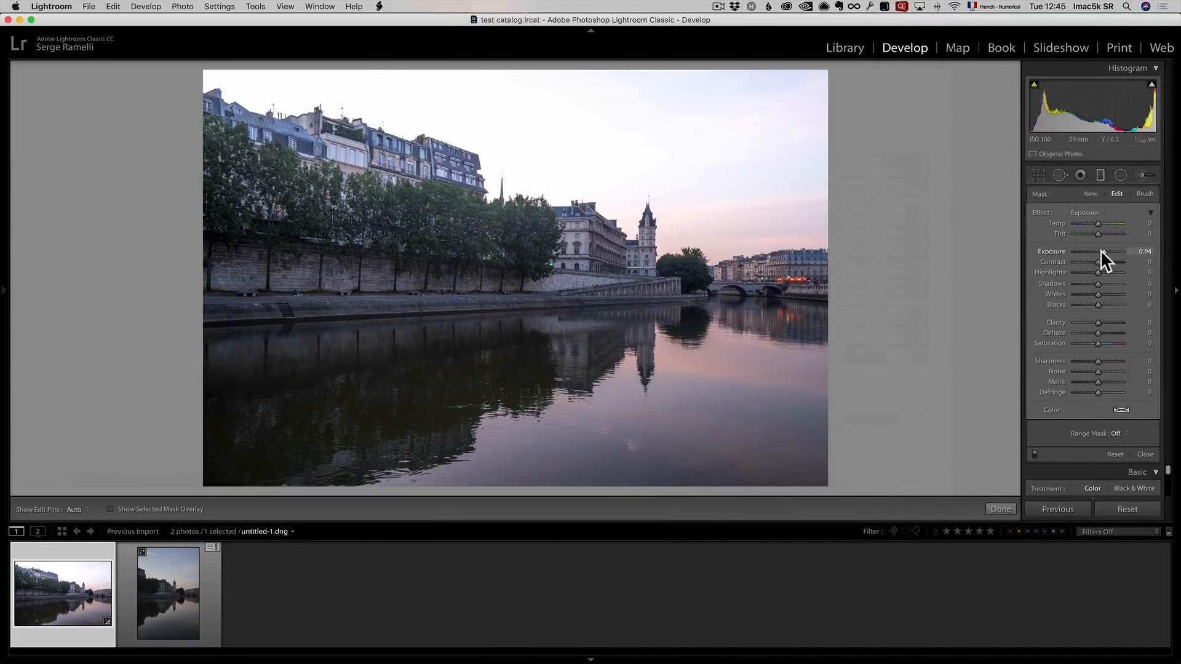
Lower the sky graduated filter's exposure to -1.32 and move it up so its centre lies just above the rooftops
left_click_drag(1101, 250, 1089, 253)
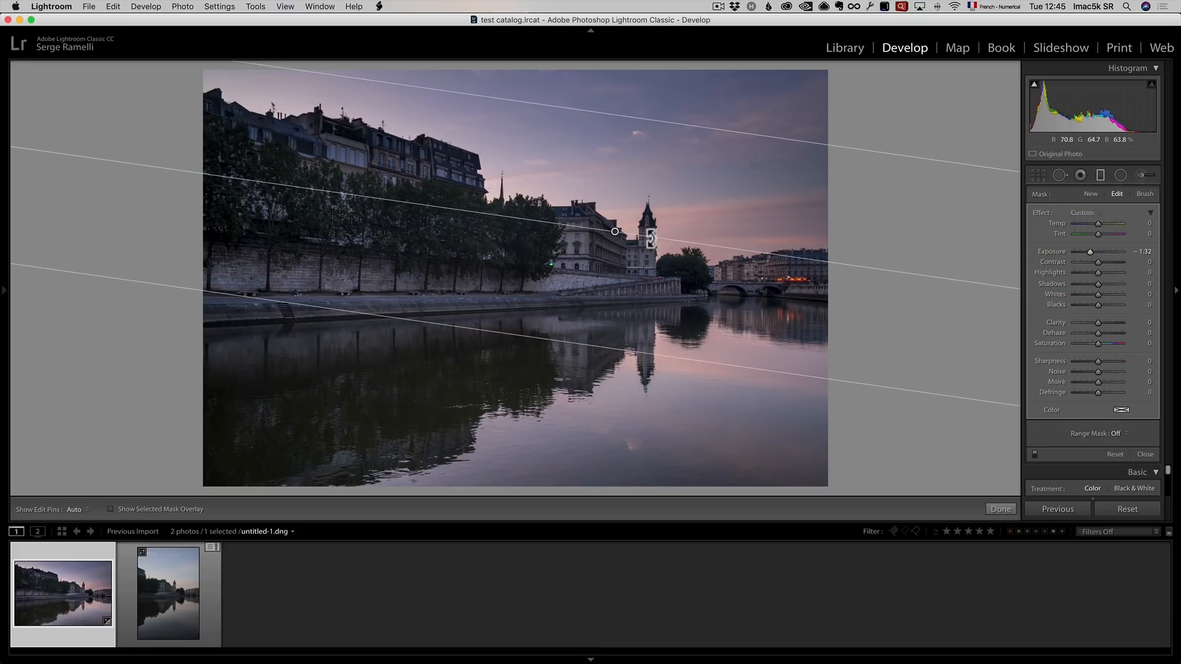
left_click_drag(627, 183, 625, 186)
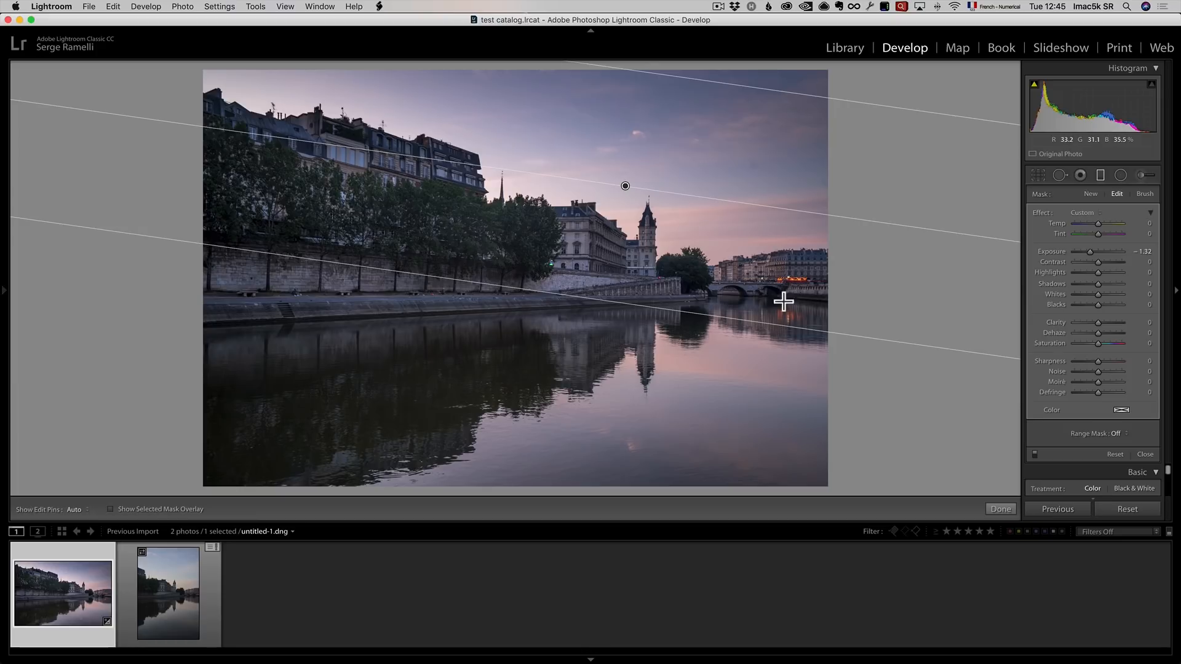
mouse_move(636, 305)
left_mouse_down()
mouse_move(677, 166)
mouse_move(646, 316)
left_mouse_up()
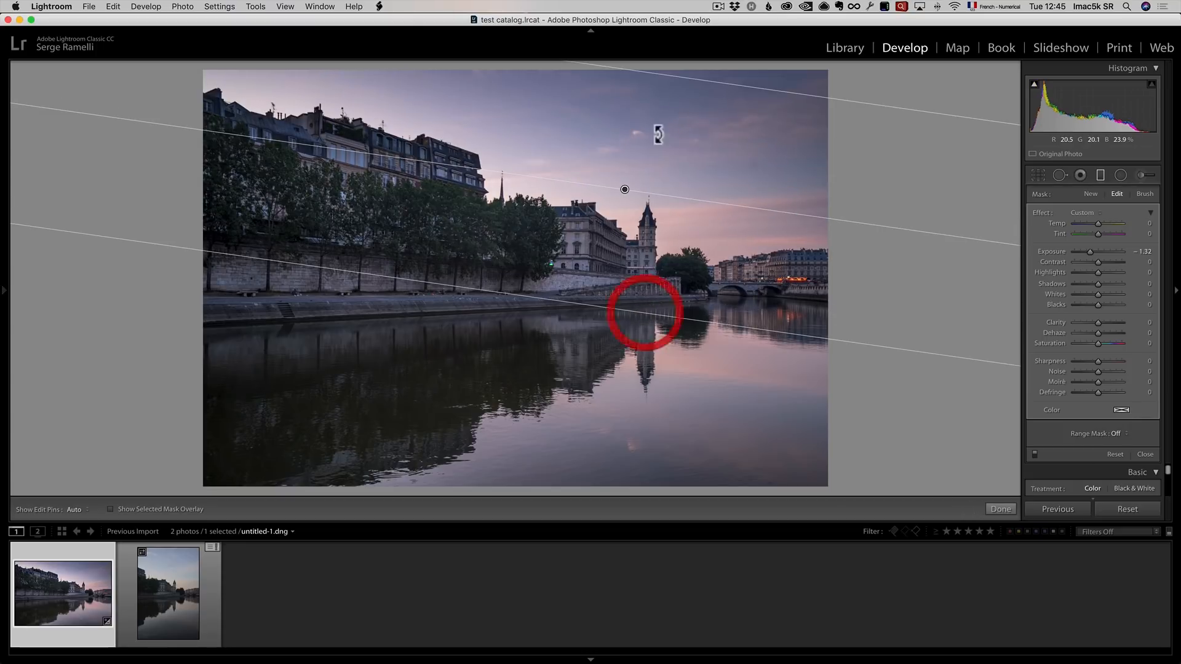
Darken the river's lower right with a second graduated filter at exposure -1.05, and set the photo's overall Contrast to +33
left_click_drag(651, 436, 589, 220)
left_click_drag(620, 329, 699, 467)
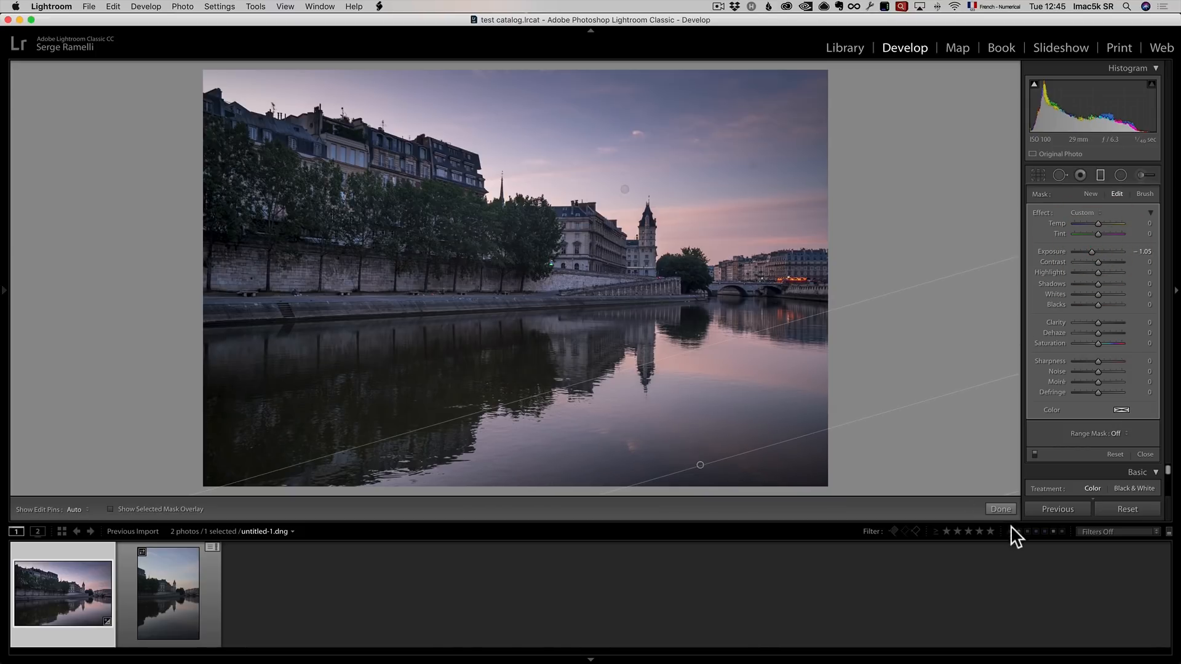
left_click(1006, 509)
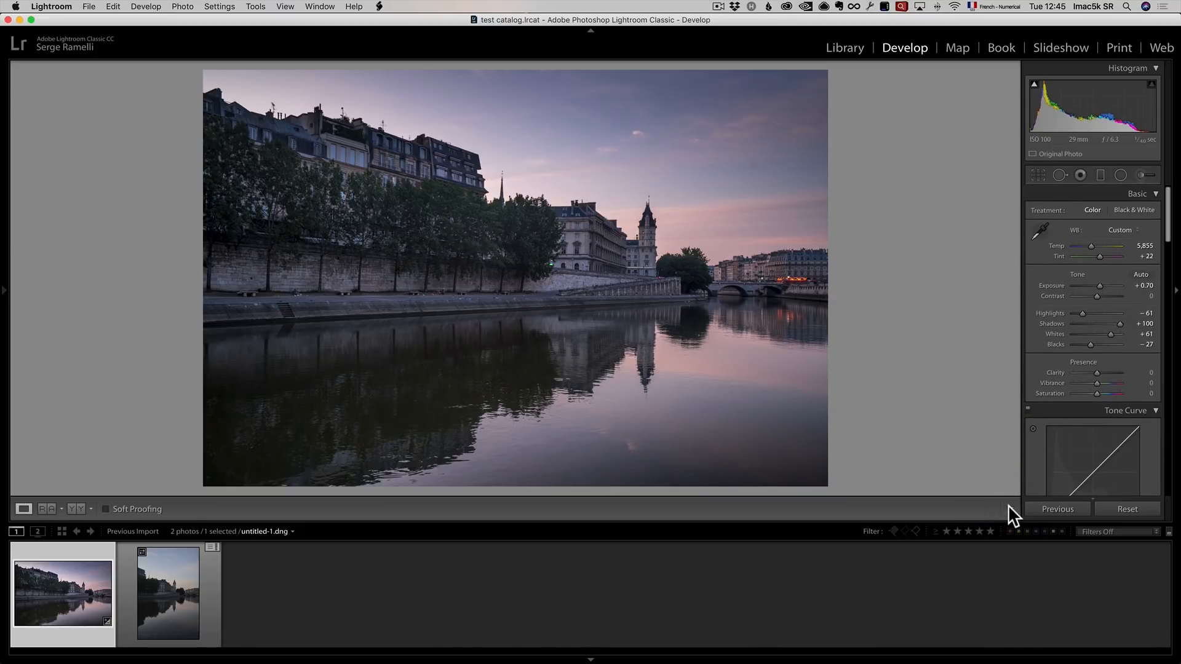
left_click_drag(1106, 297, 1105, 297)
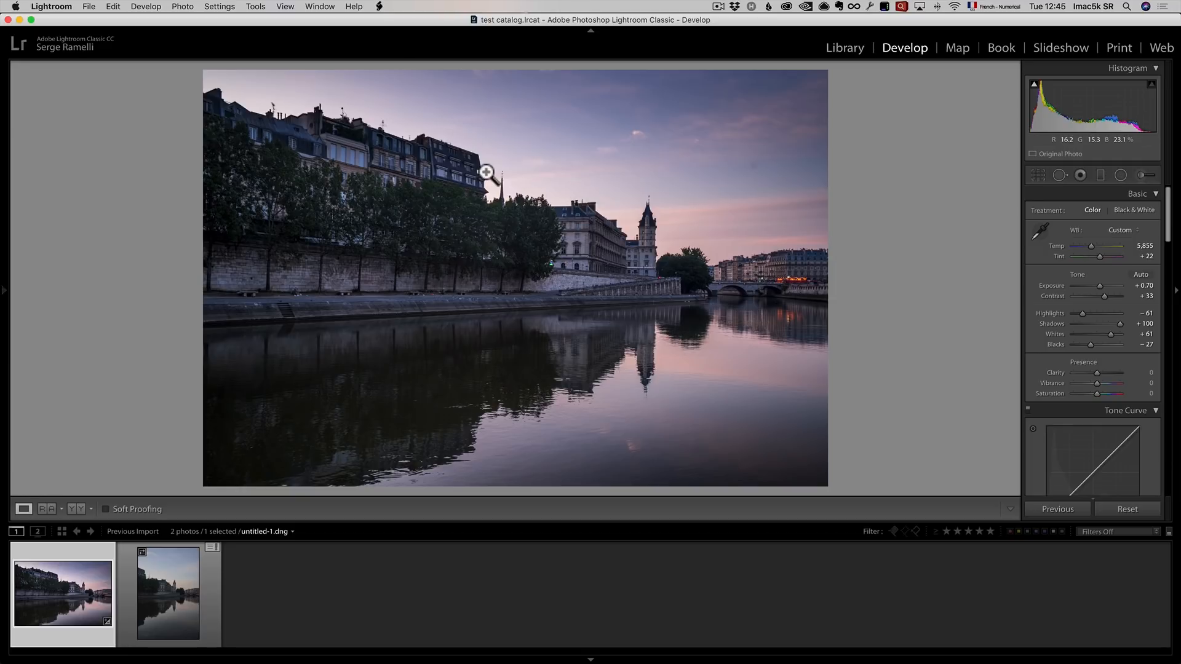
Add a wide radial filter with the Exposure effect preset and centre it on the riverside buildings beside the trees
left_click(1119, 175)
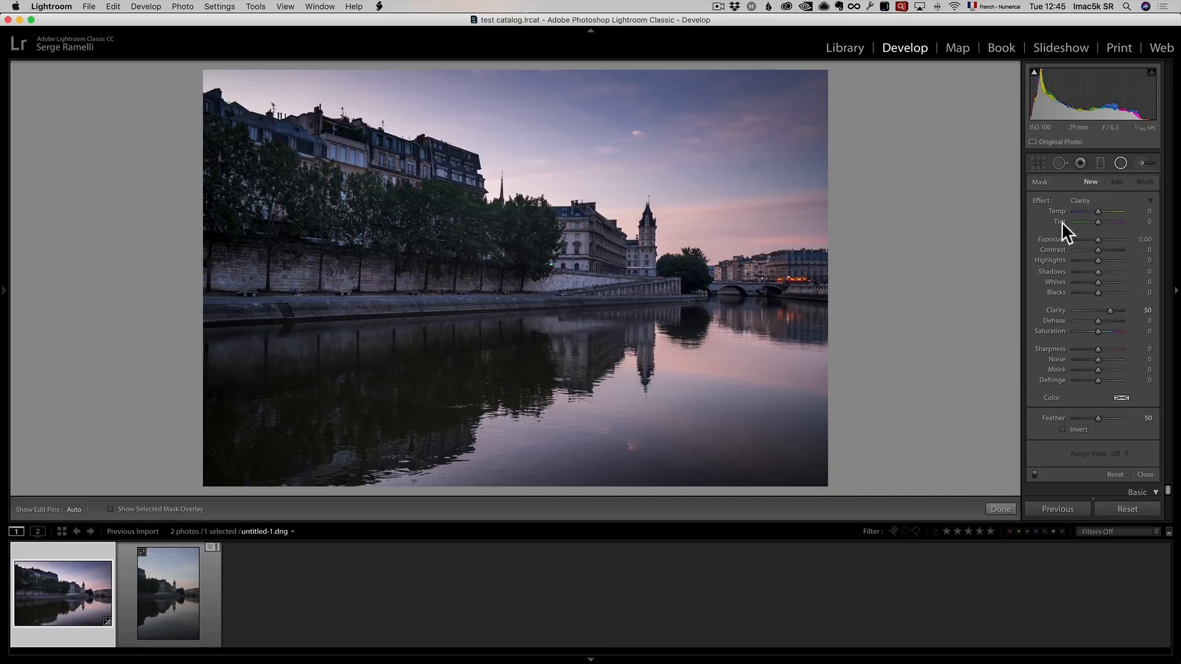
left_click(1090, 198)
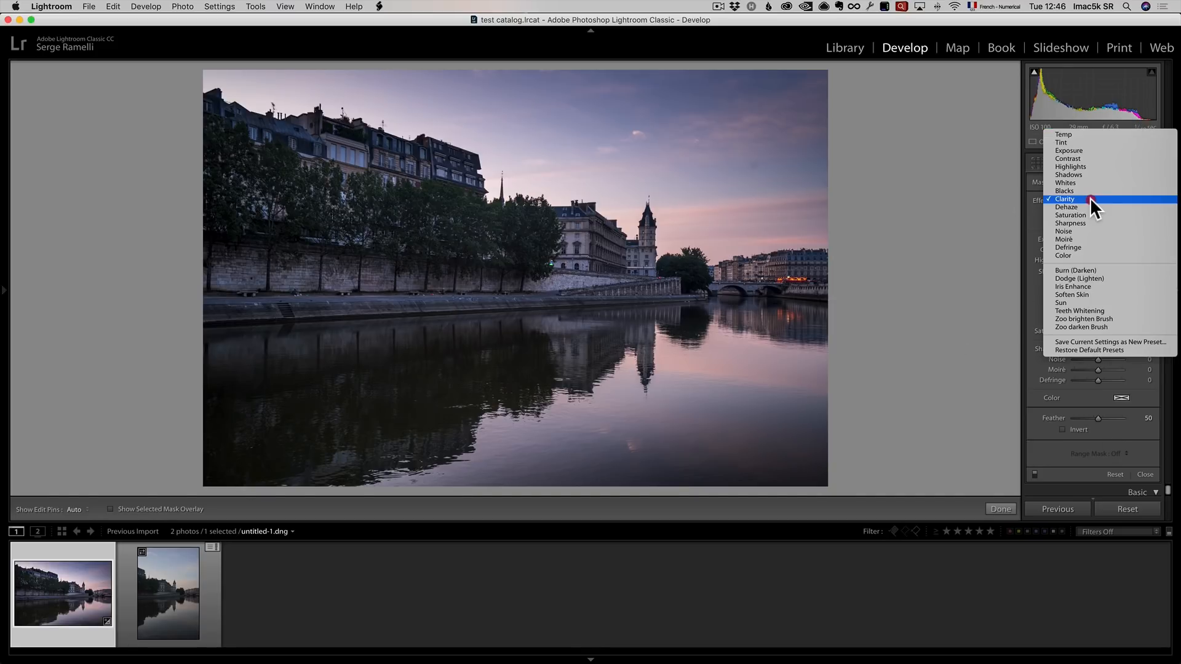
left_click(1088, 150)
left_click_drag(519, 174, 717, 284)
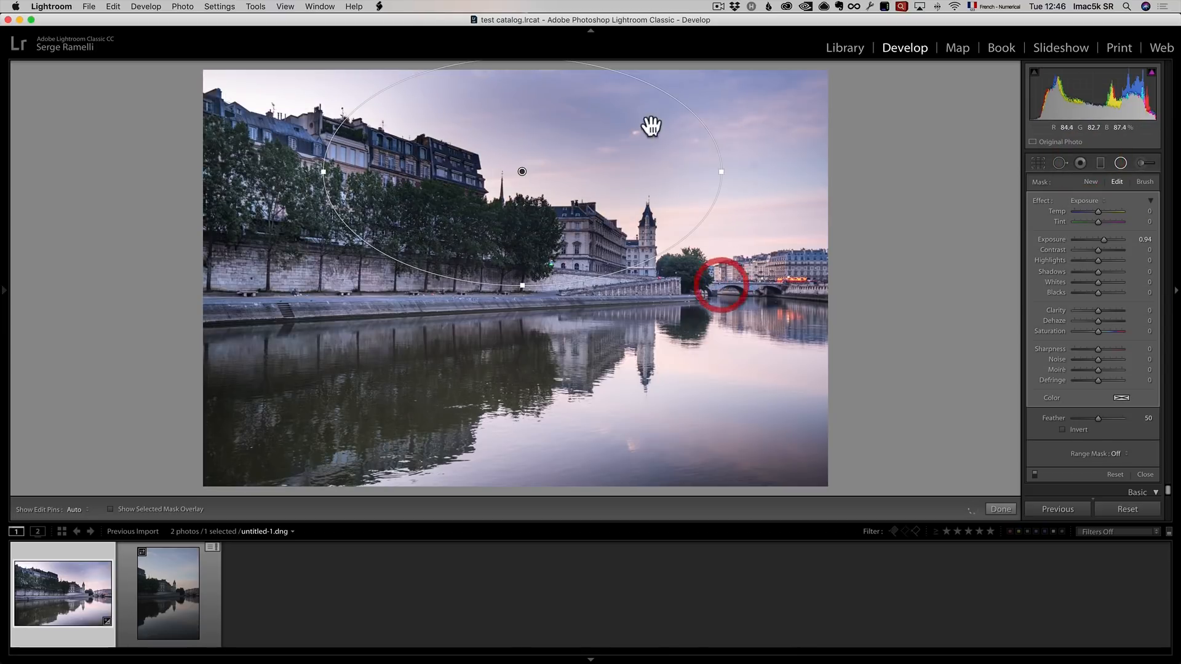
left_click_drag(522, 173, 574, 198)
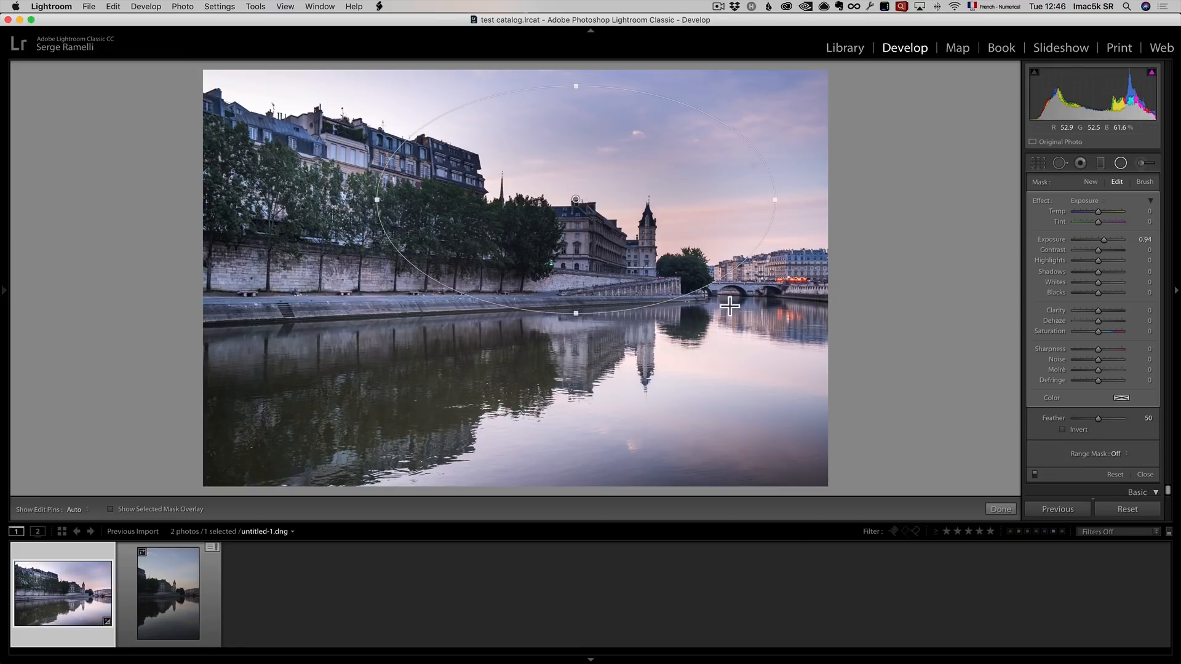
Invert the radial filter, set Feather to 100, Exposure to 0.75 and Temp to 62, and move it slightly up and left
mouse_move(1100, 240)
left_mouse_down()
mouse_move(1113, 235)
mouse_move(1071, 240)
mouse_move(1101, 234)
left_mouse_up()
left_click(1084, 428)
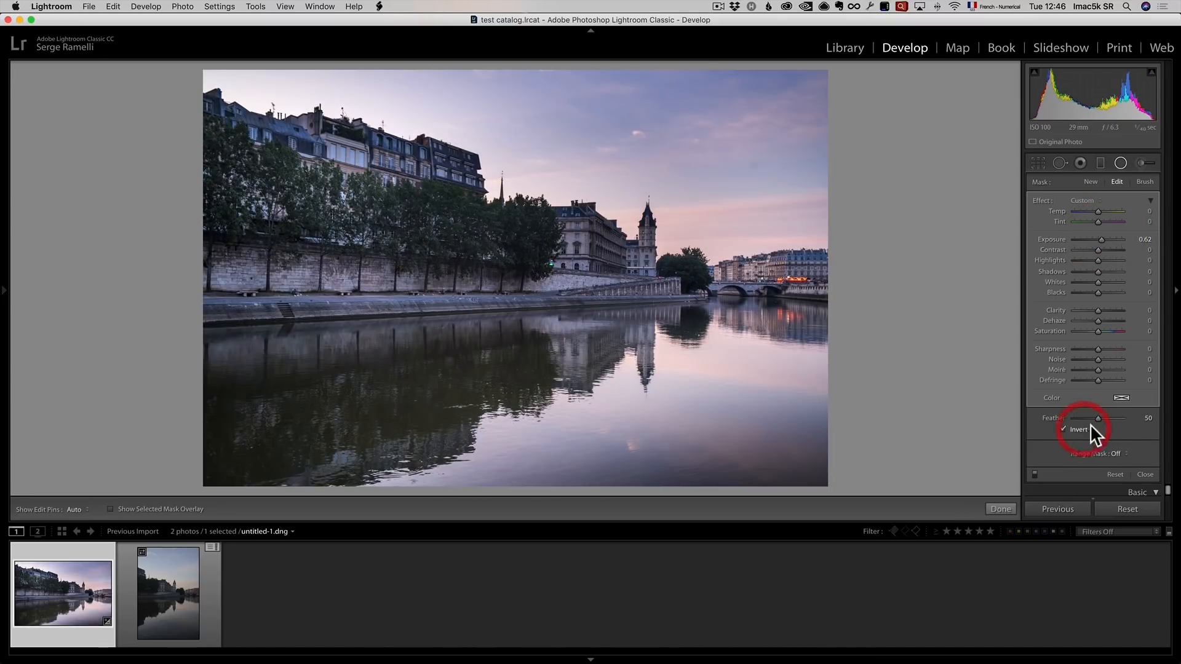
left_click_drag(1101, 418, 1123, 419)
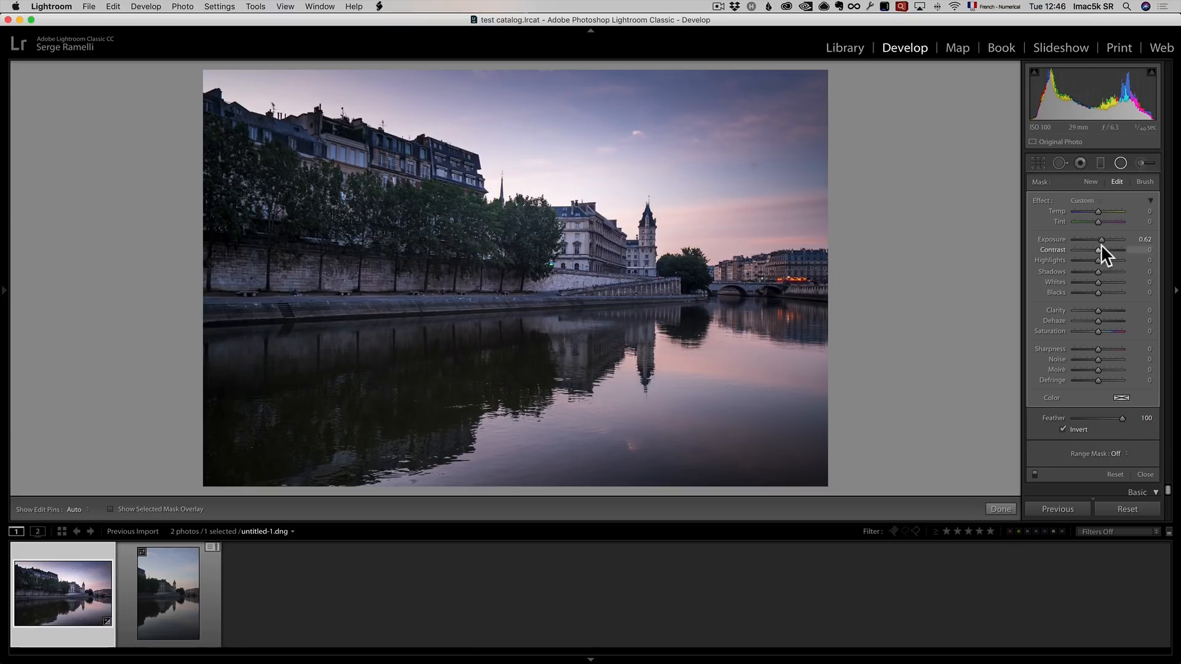
left_click_drag(1102, 238, 1112, 211)
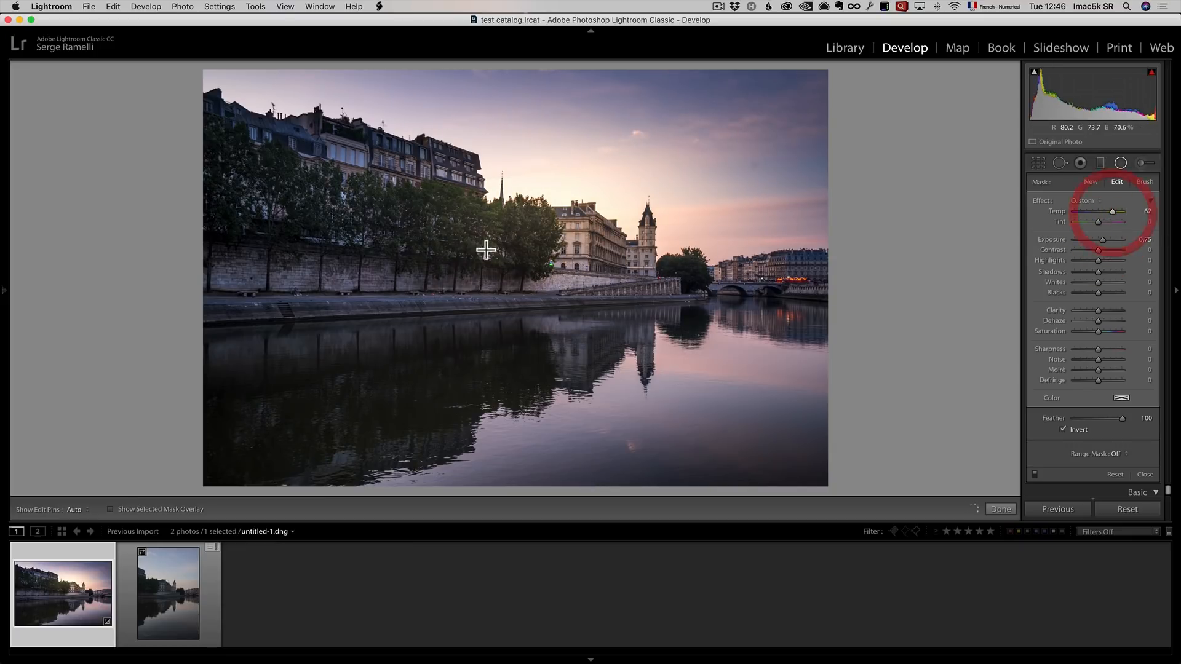
mouse_move(577, 198)
left_mouse_down()
mouse_move(554, 166)
mouse_move(558, 191)
left_mouse_up()
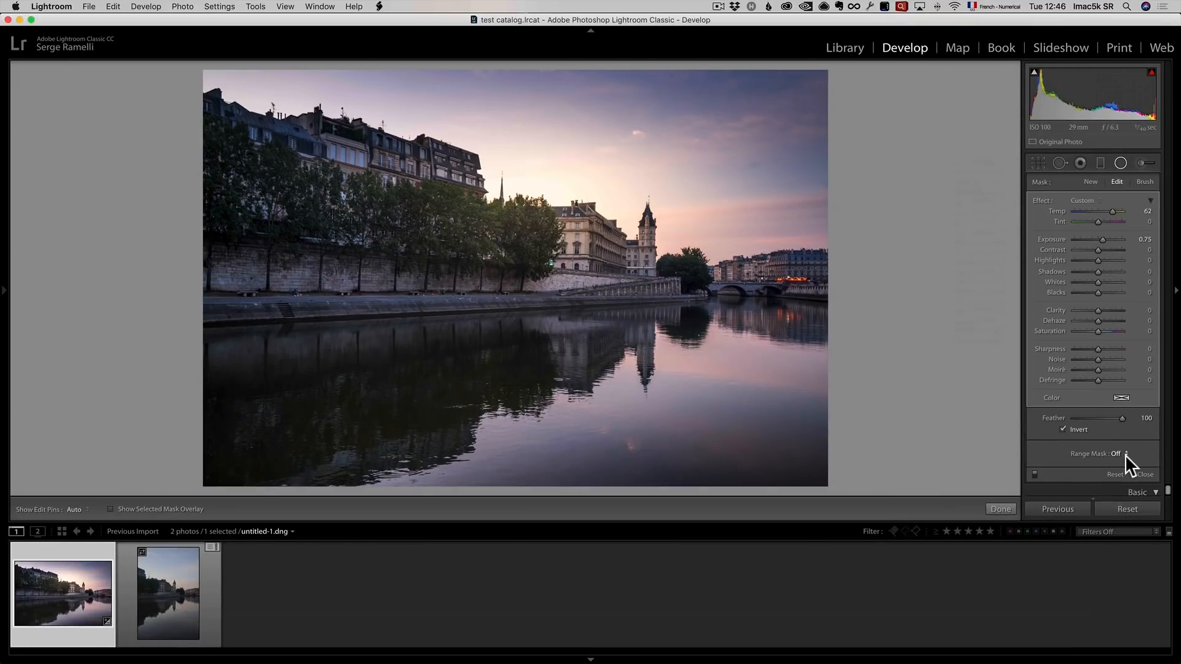
Limit the radial filter with a Luminance range mask set to 76/100, checking the mask preview, and finish the filter
left_click(1126, 455)
left_click(1128, 466)
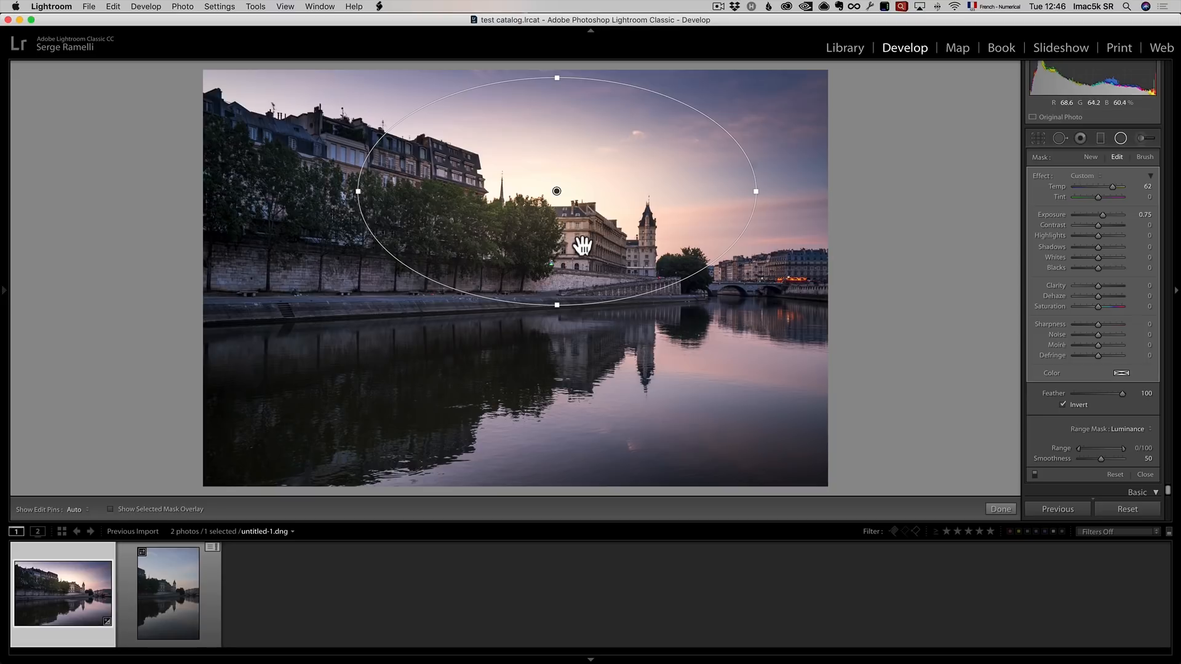
left_click_drag(1078, 448, 1105, 447)
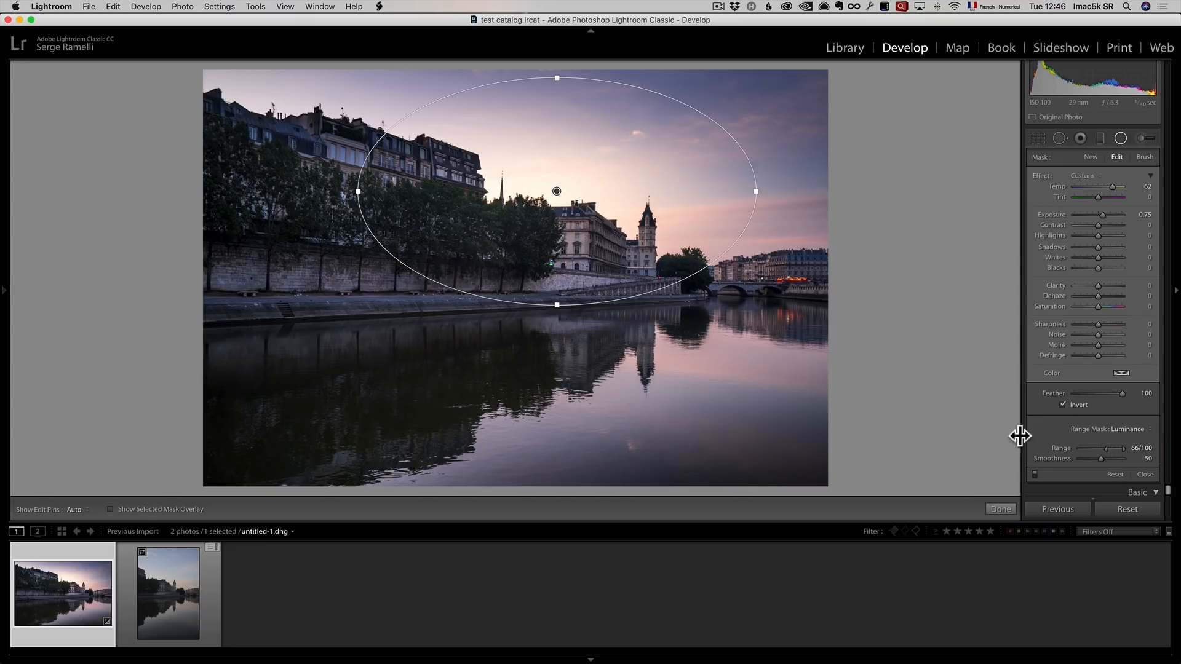
key("alt")
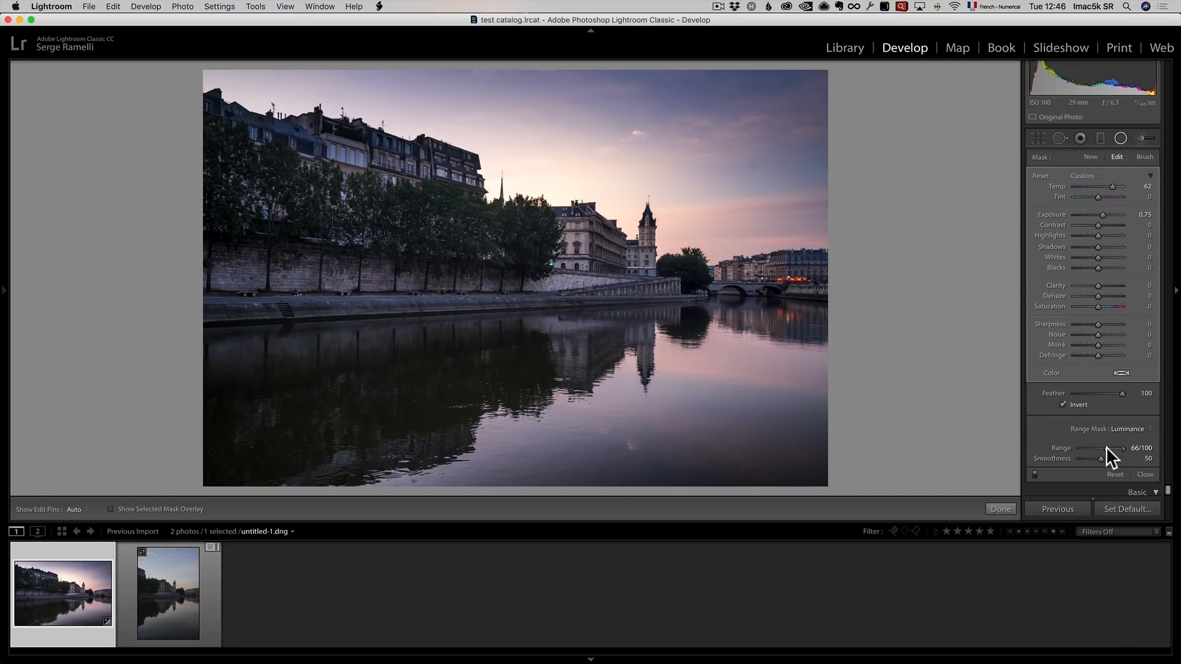
left_click(1096, 447, "alt")
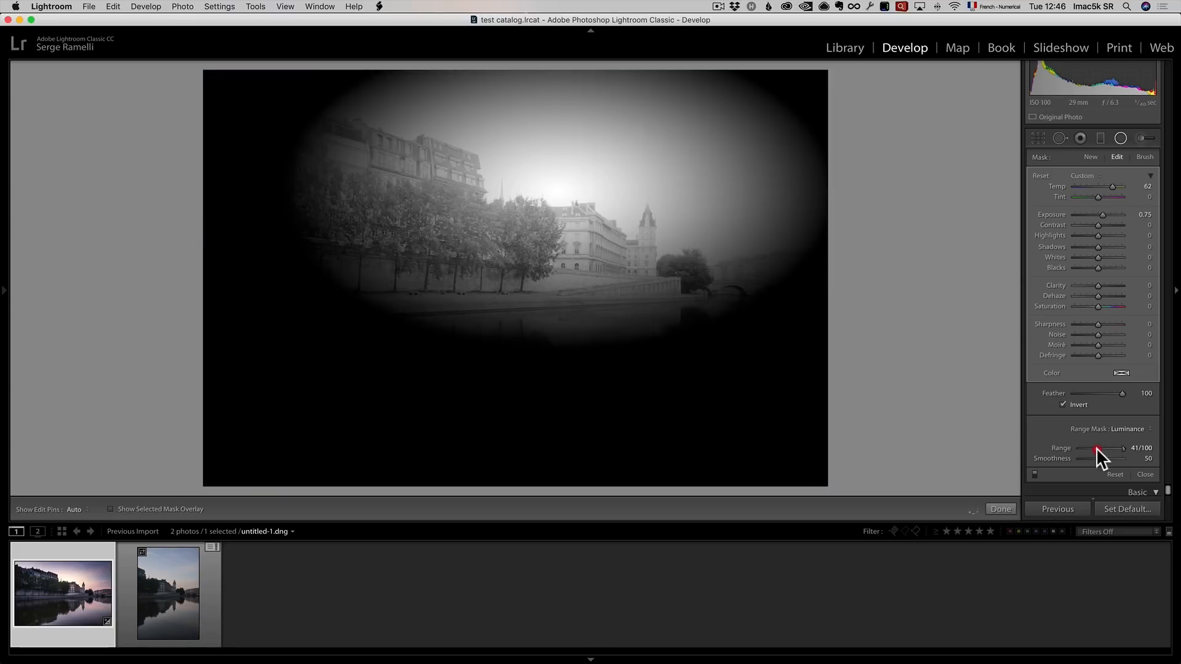
mouse_move(1106, 446)
left_mouse_down()
mouse_move(1094, 448)
mouse_move(1116, 444)
left_mouse_up()
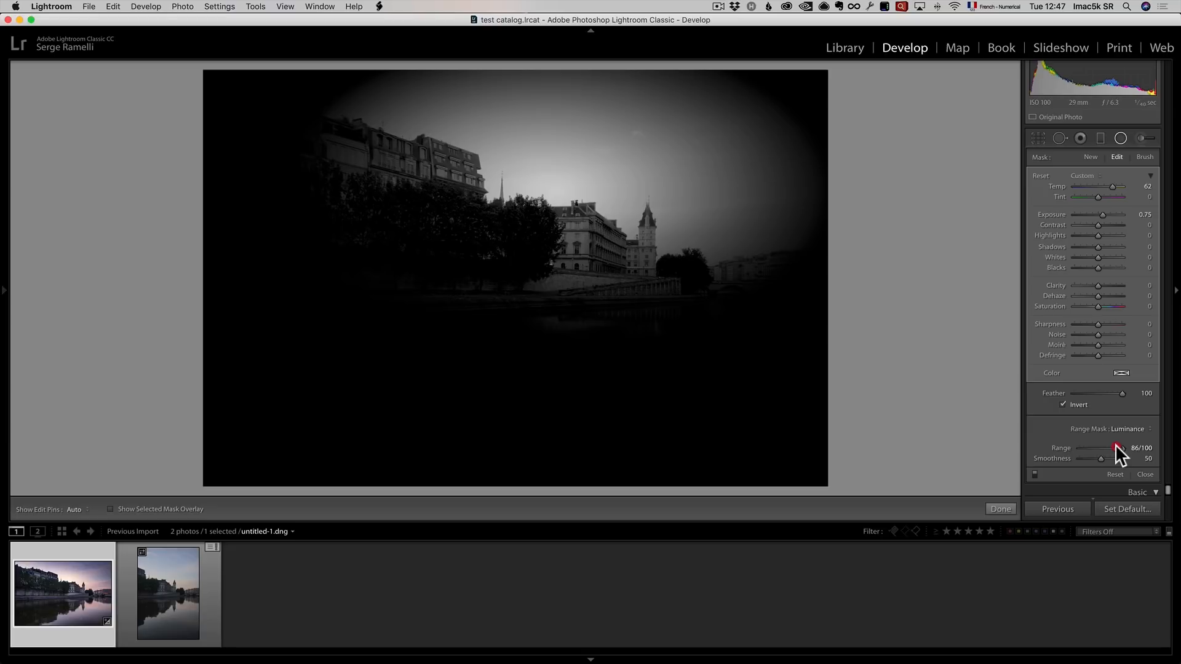
left_click_drag(1108, 448, 1111, 448)
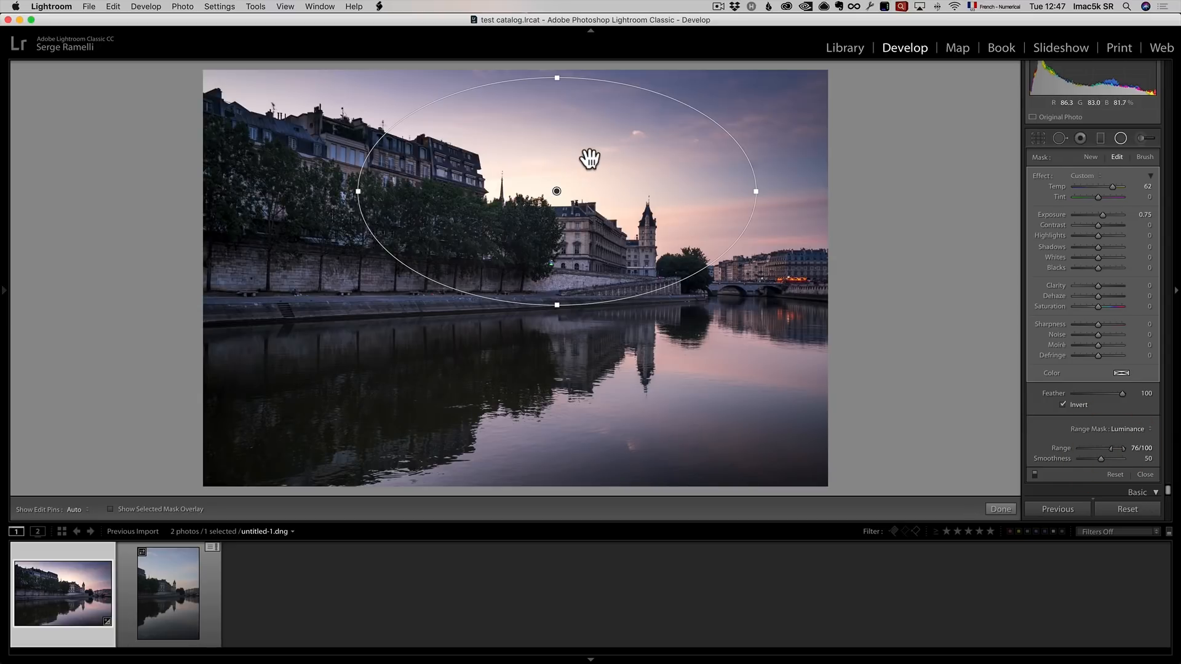
left_click(1006, 509)
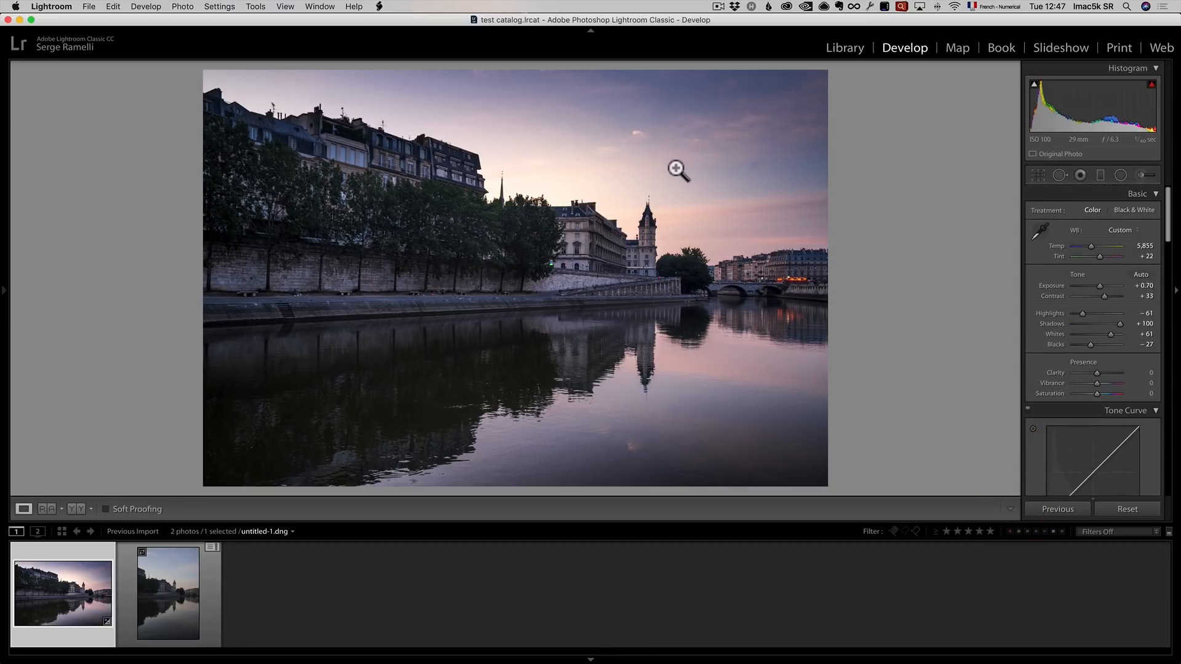
Remove the small spot in the sky above the distant right-hand buildings with the Spot Removal tool
left_click(1059, 174)
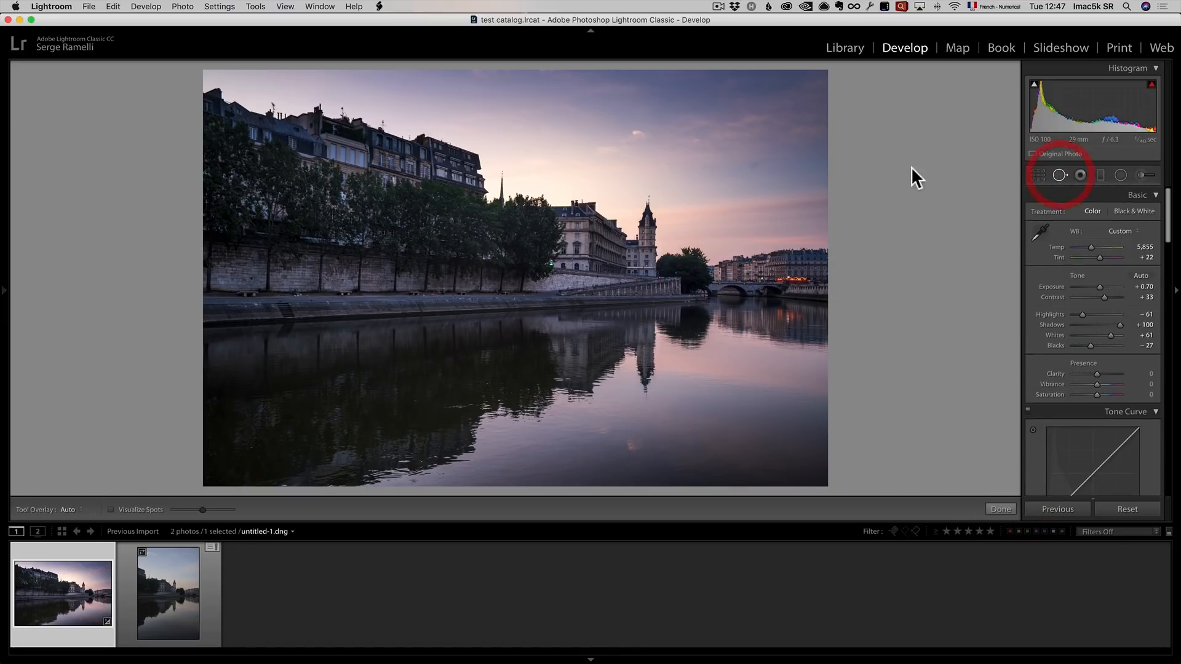
left_click(757, 164)
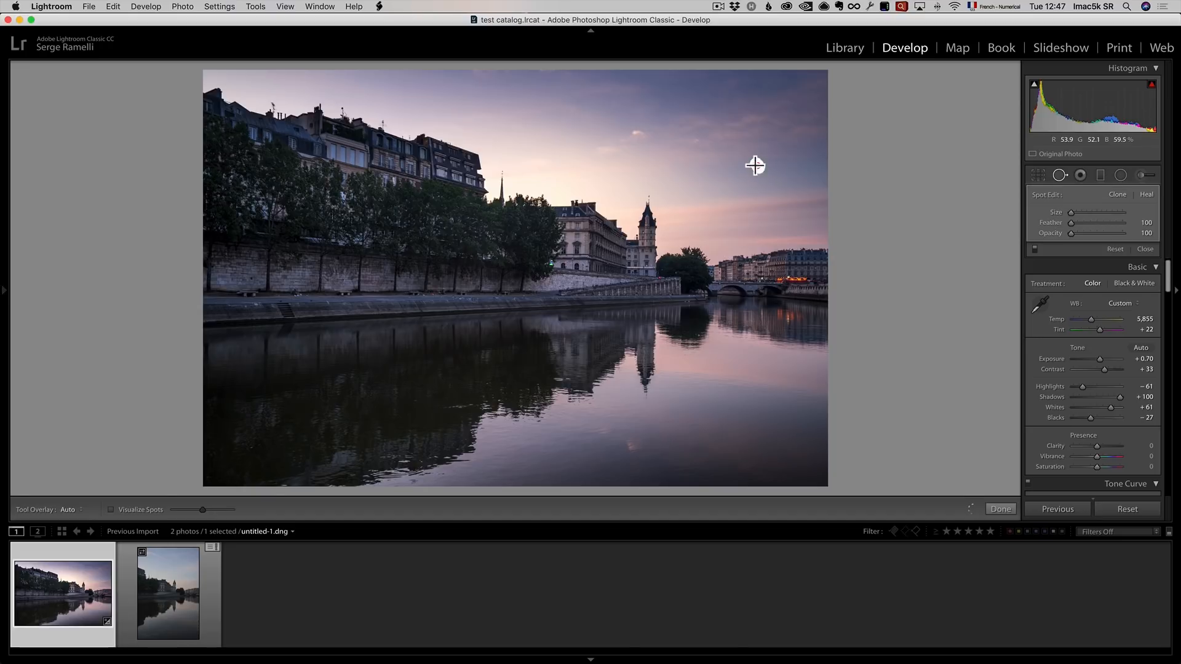
left_click(1004, 508)
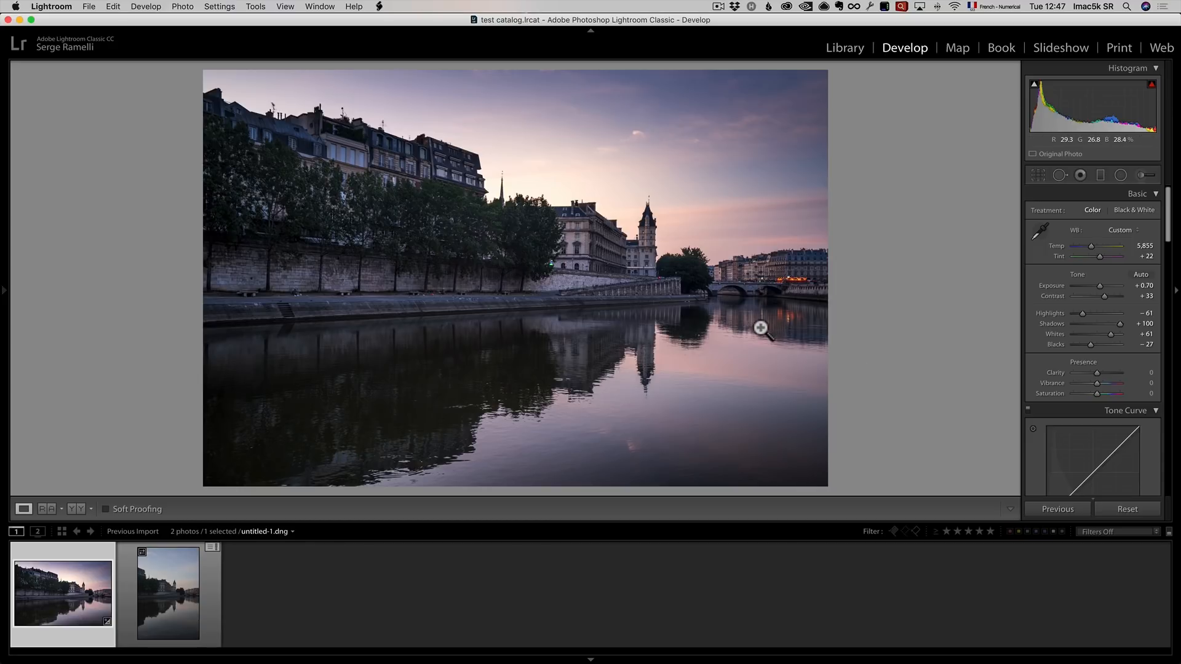
Compare the retouched horizontal photo with its unedited version
key("backslash")
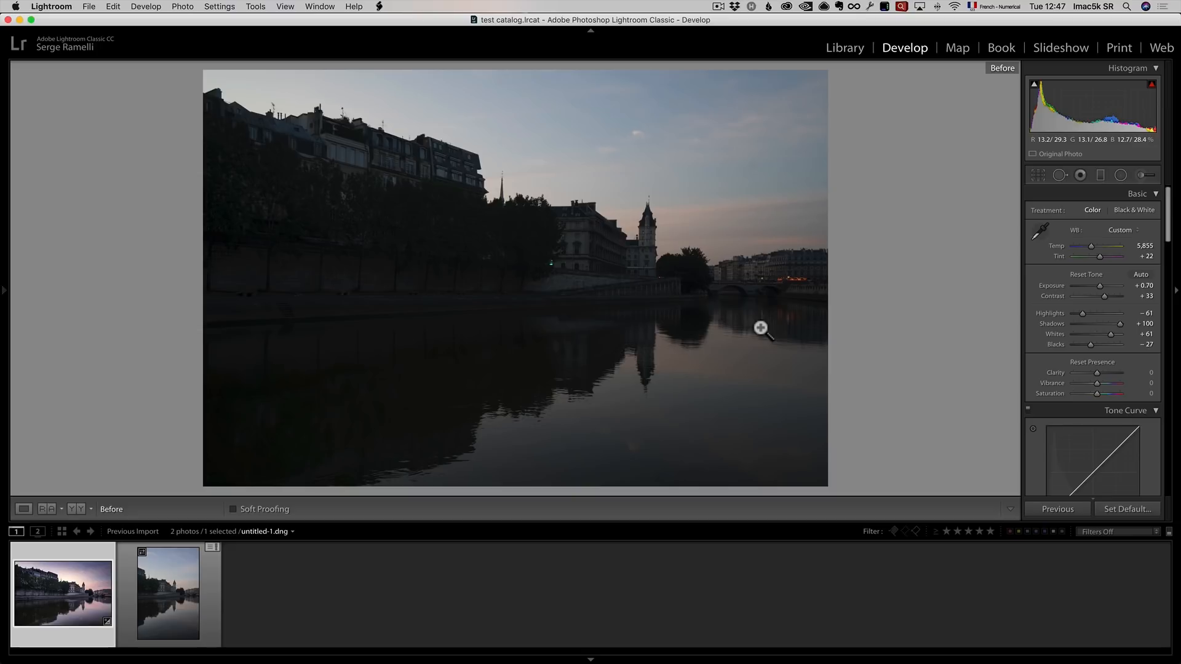
key("backslash")
key("backslash")
key("backslash")
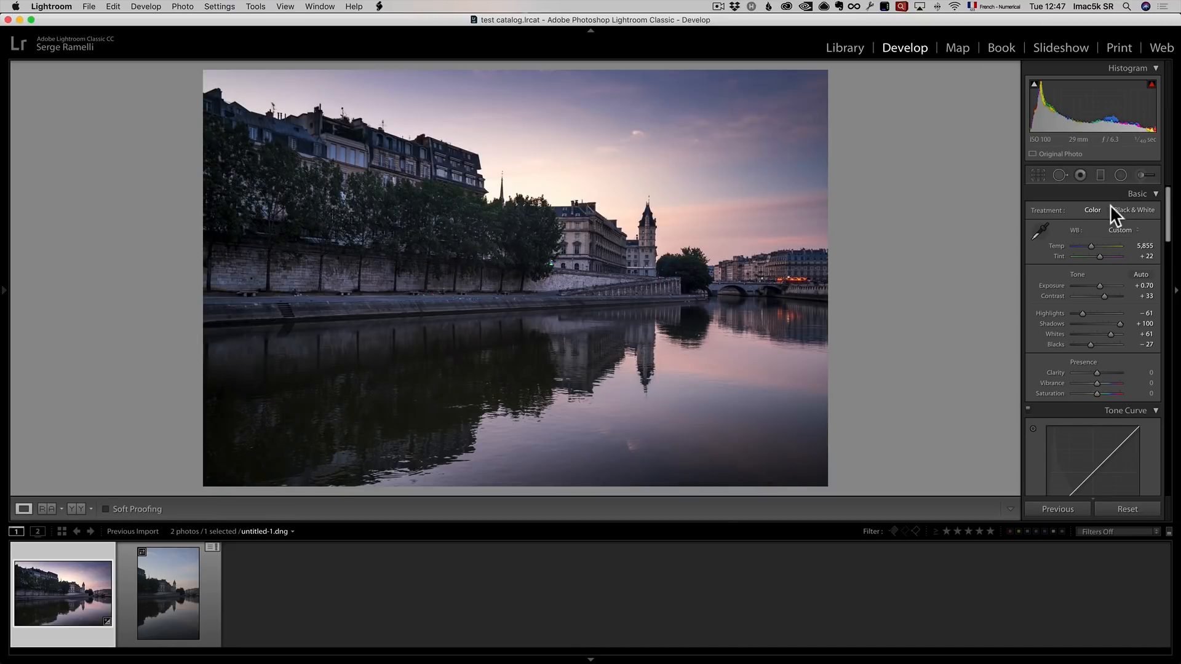
Set the photo's overall white balance to Temp 6,442 and Tint +9, and compare it with the unedited version
left_click_drag(1095, 248, 1098, 255)
key("alt")
key("alt")
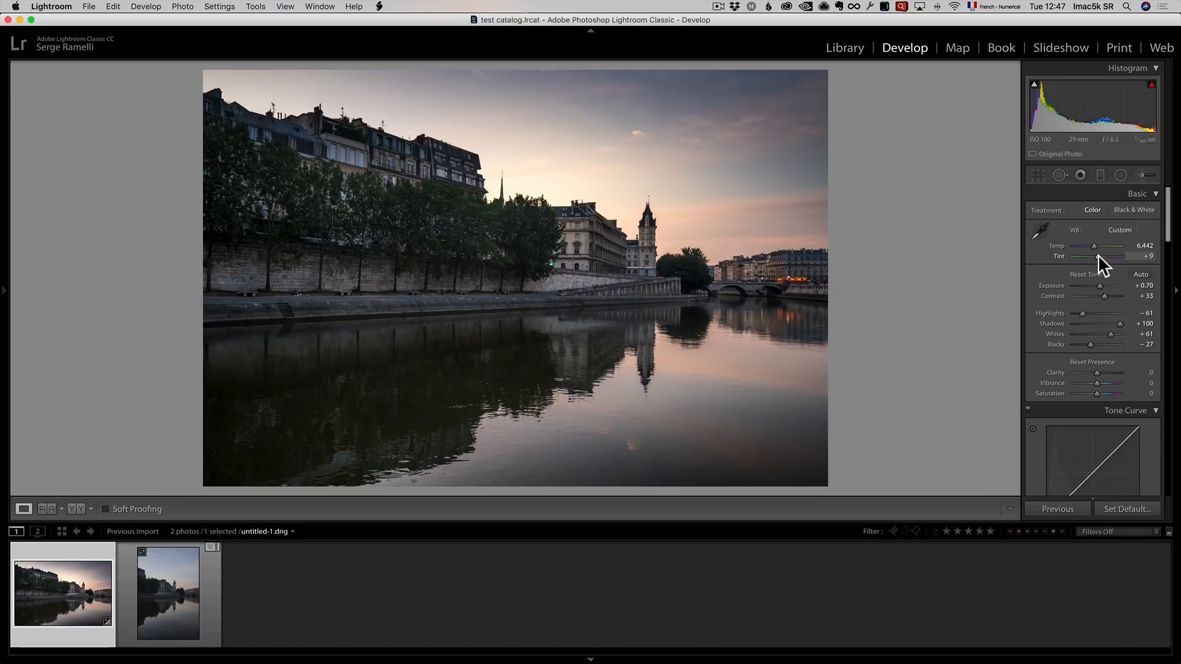
key("backslash")
key("backslash")
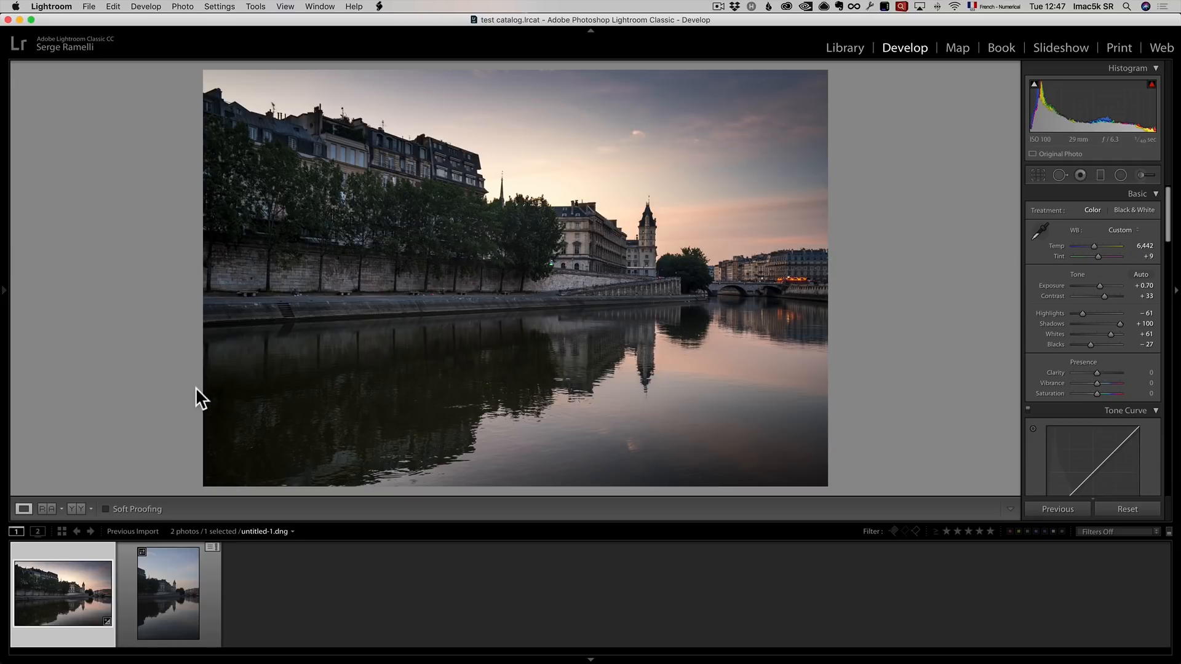
Synchronize all develop settings from the horizontal photo to the vertical one and display the vertical photo
left_click(197, 578)
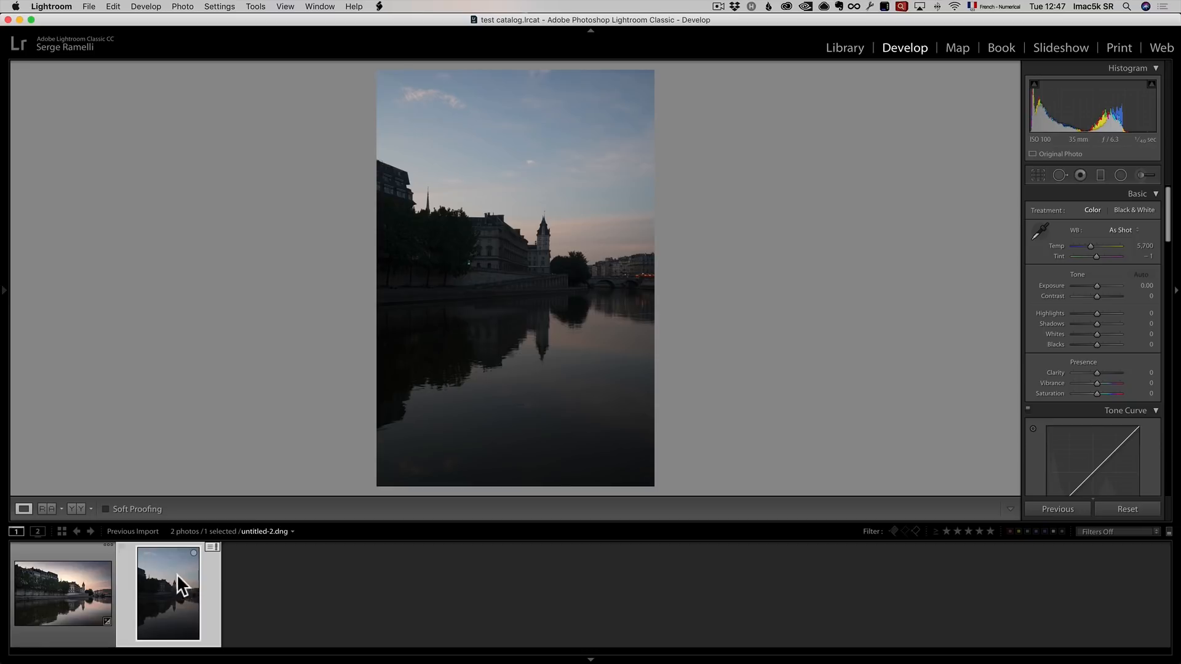
left_click(61, 588)
left_click(154, 594, "shift")
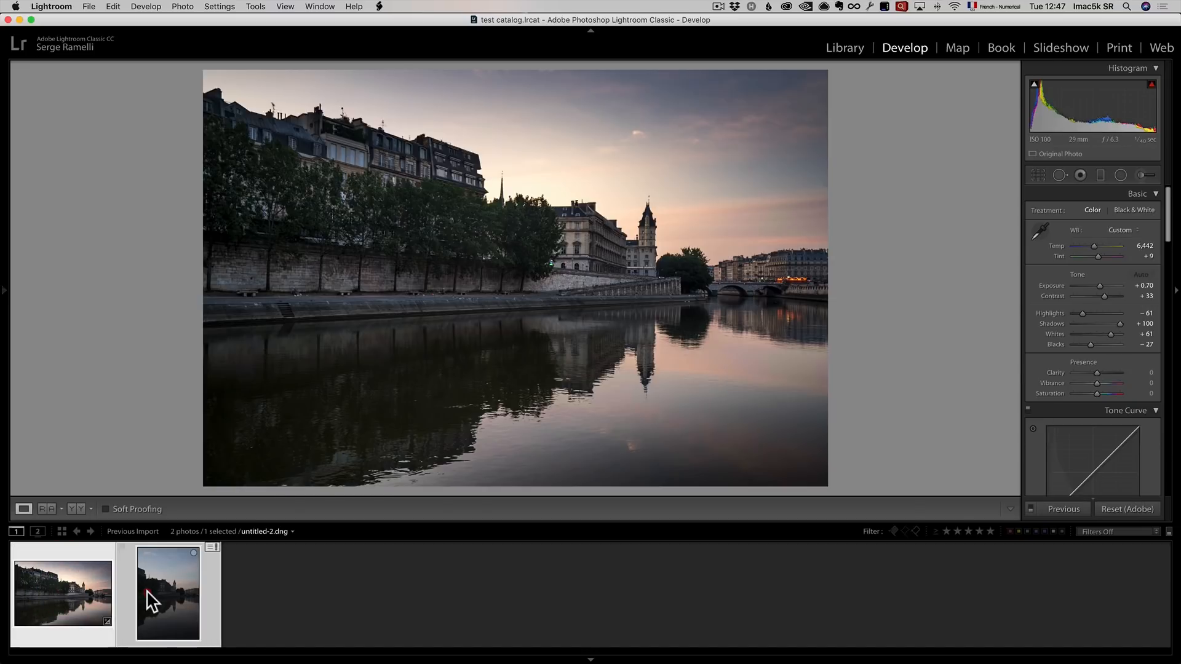
left_click(1060, 504)
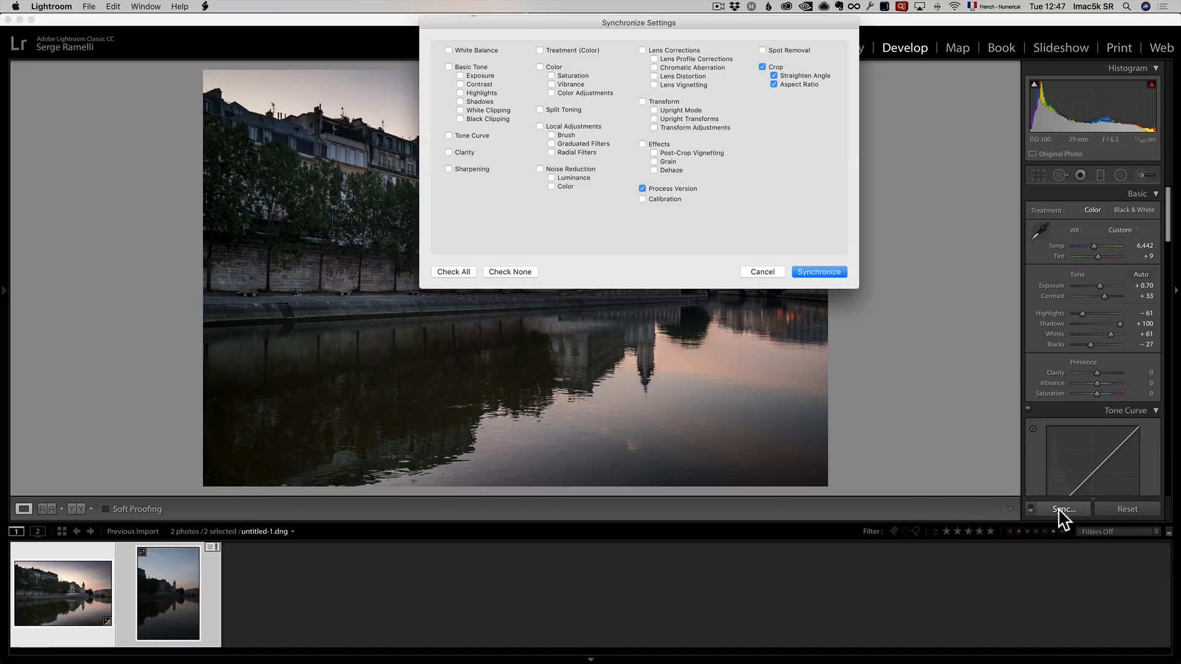
left_click(455, 272)
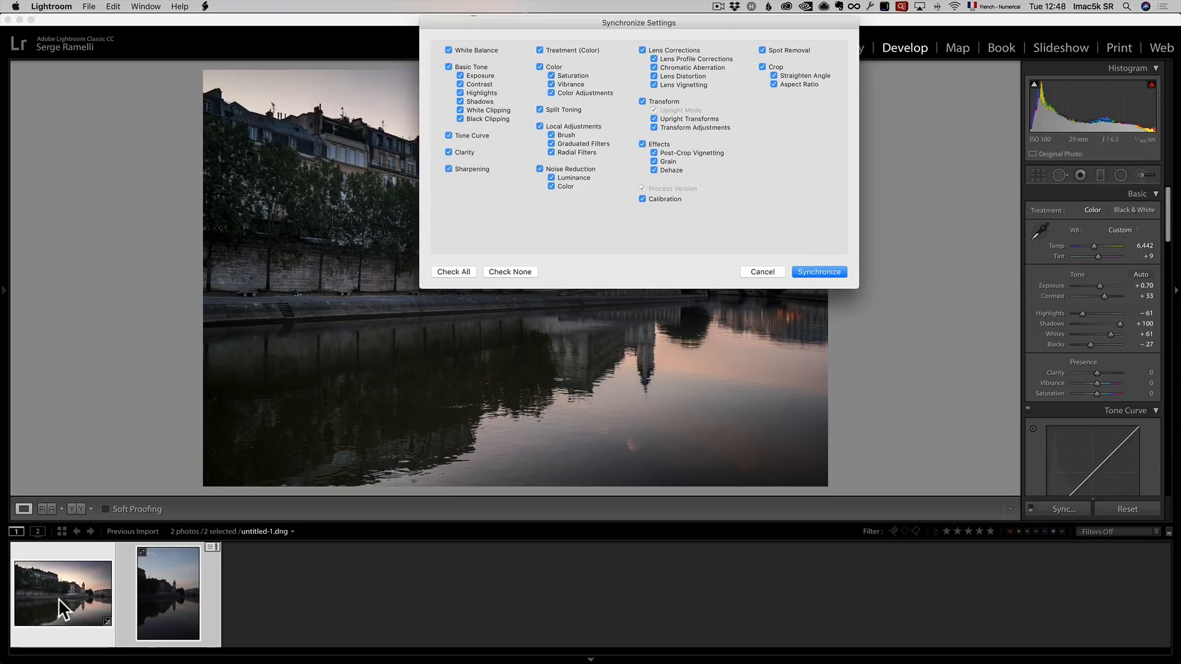
left_click(819, 272)
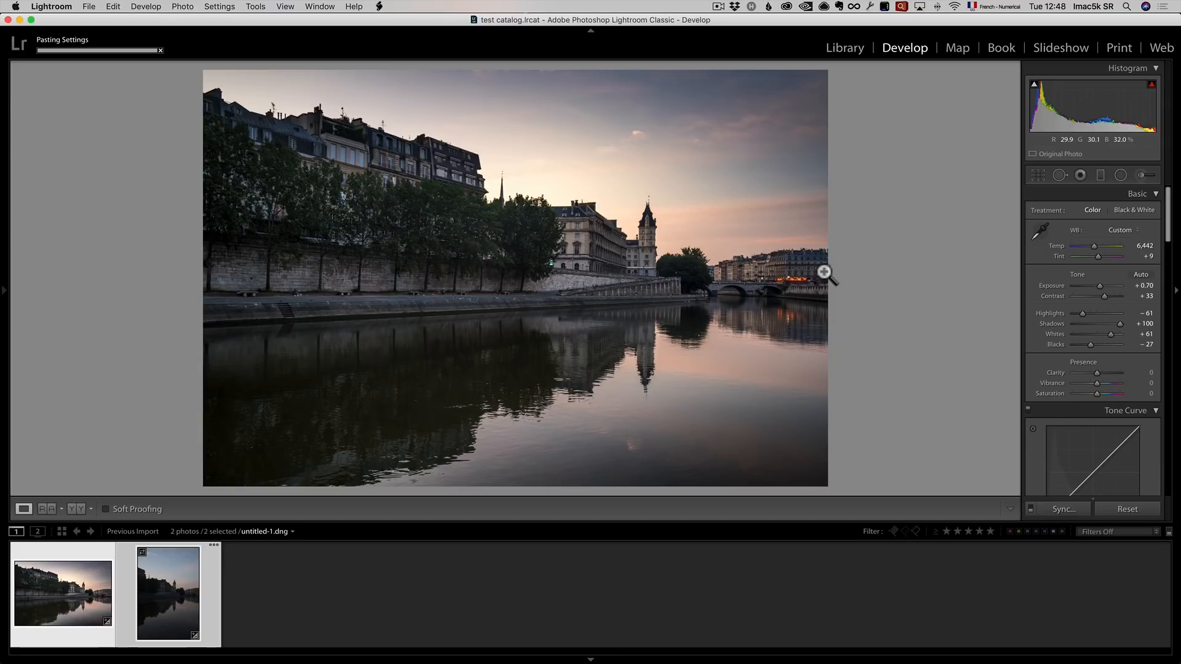
left_click(168, 581)
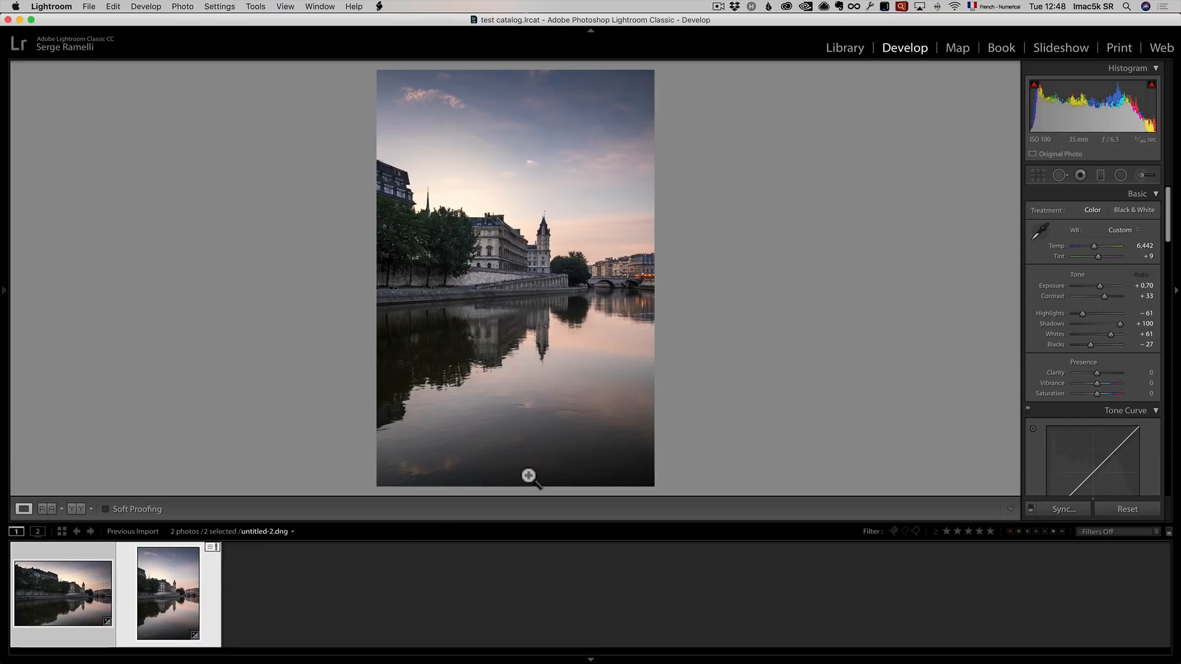
Start an export of both photos to the hard drive and choose the Desktop as destination folder
key("shift")
right_click(75, 585)
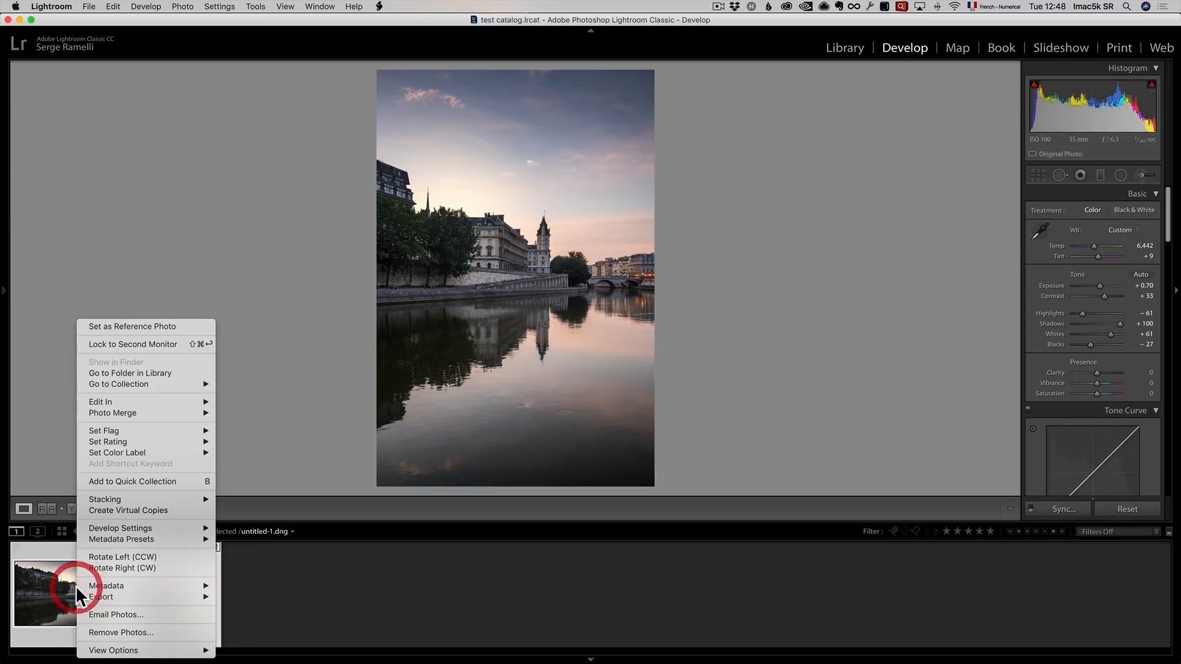
mouse_move(134, 595)
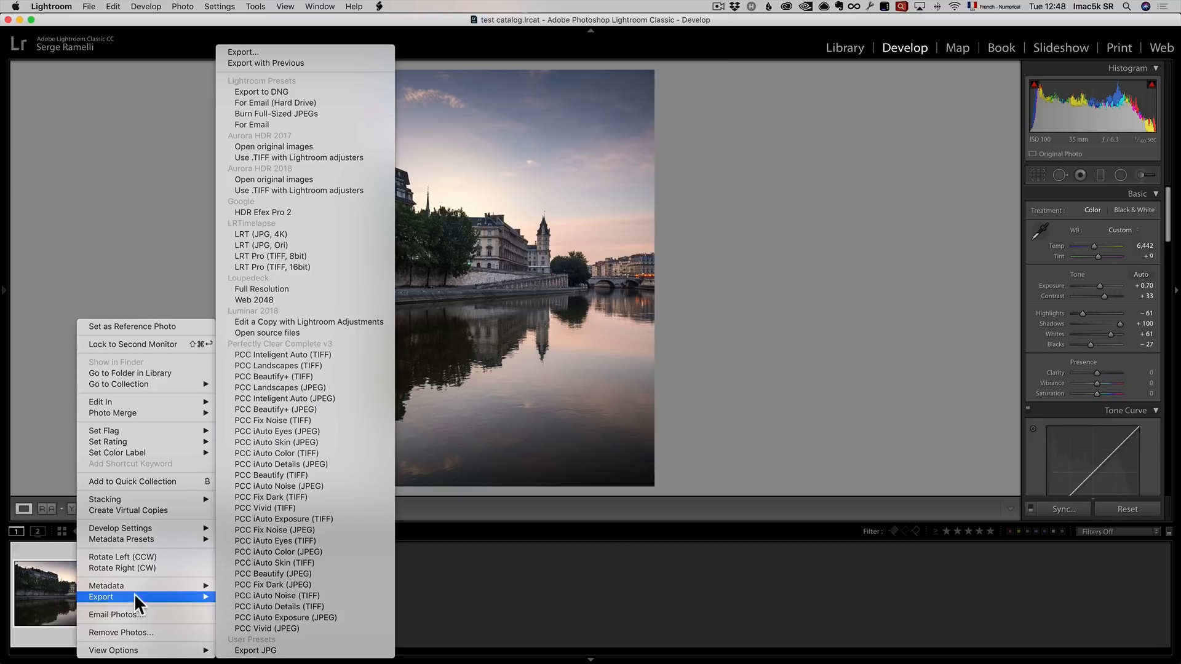
left_click(309, 50)
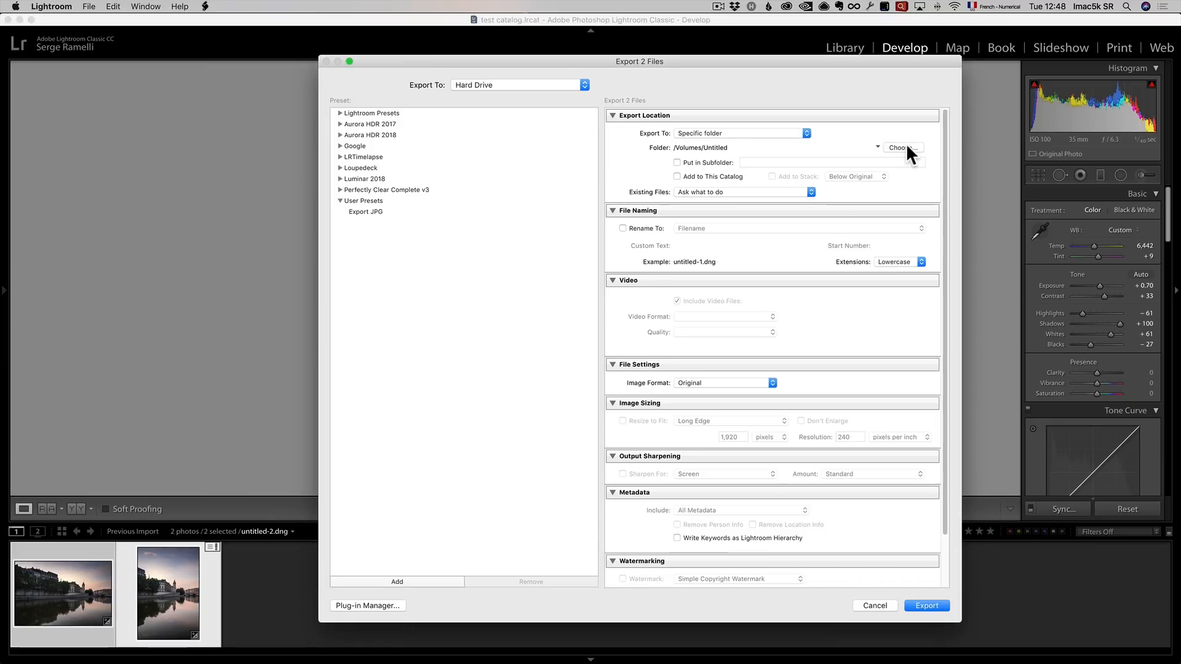
left_click(906, 146)
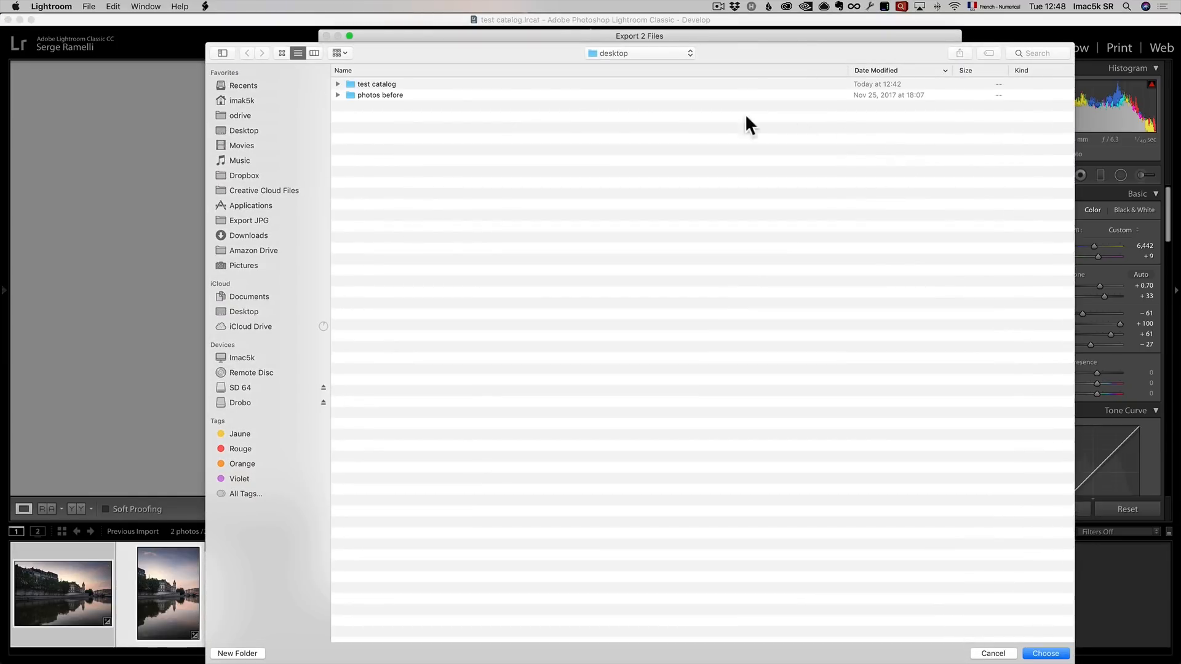
left_click(247, 130)
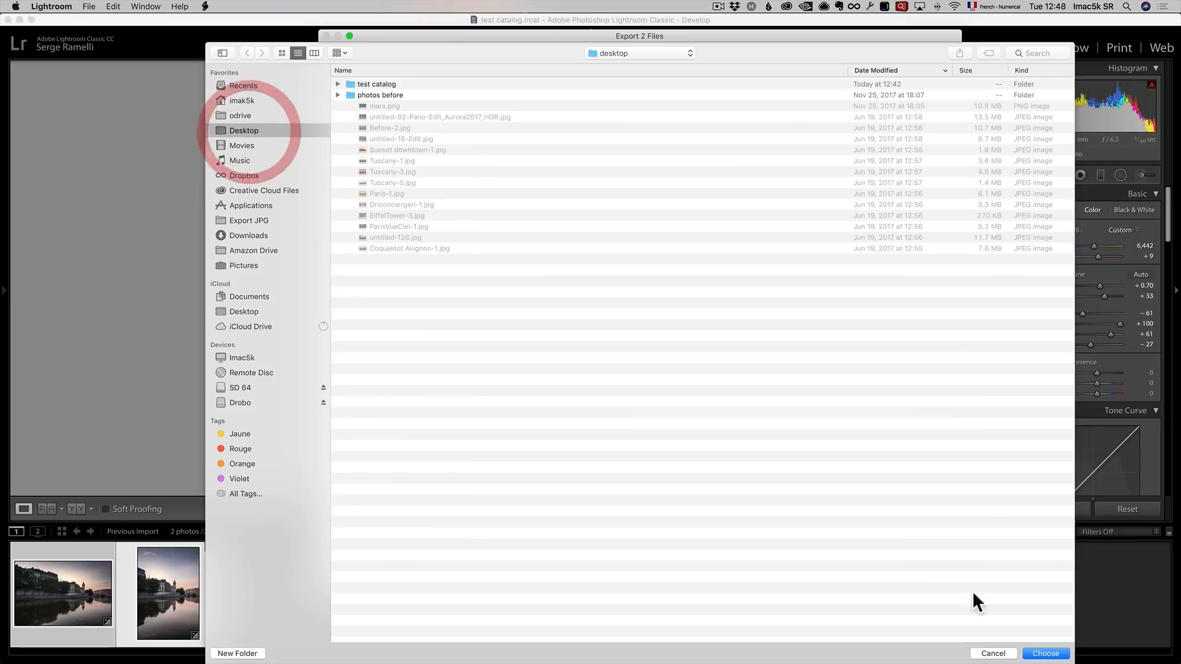
left_click(1047, 654)
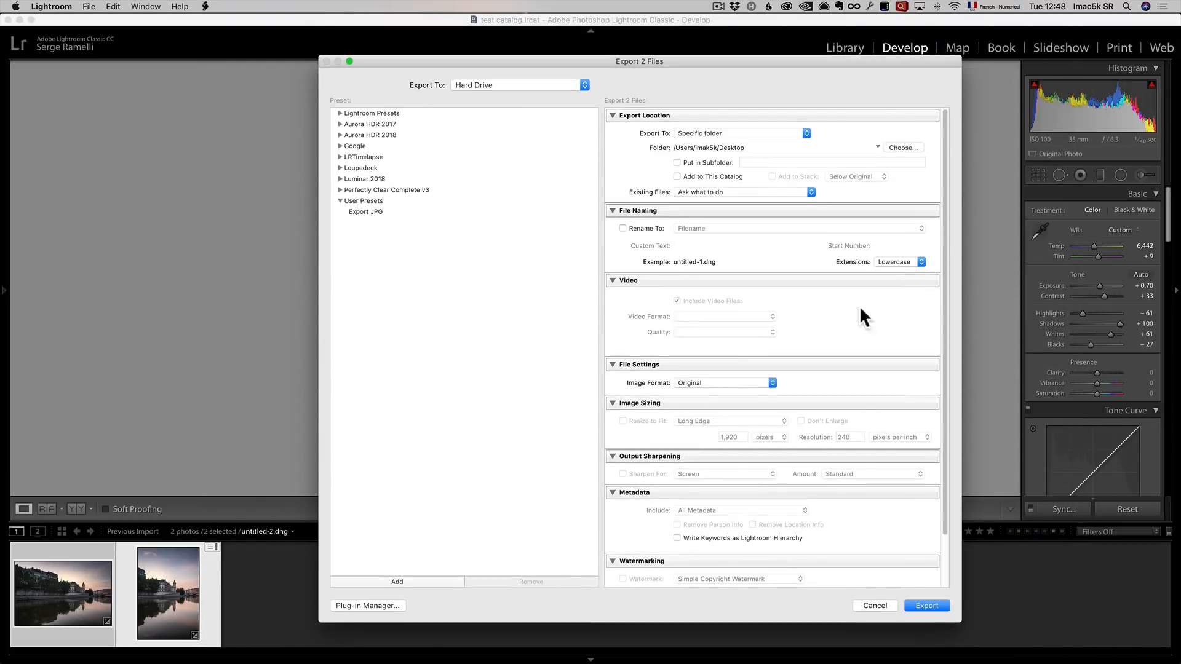
Set the export image format to JPEG with a quality of 72
scroll(687, 277, "down", 2)
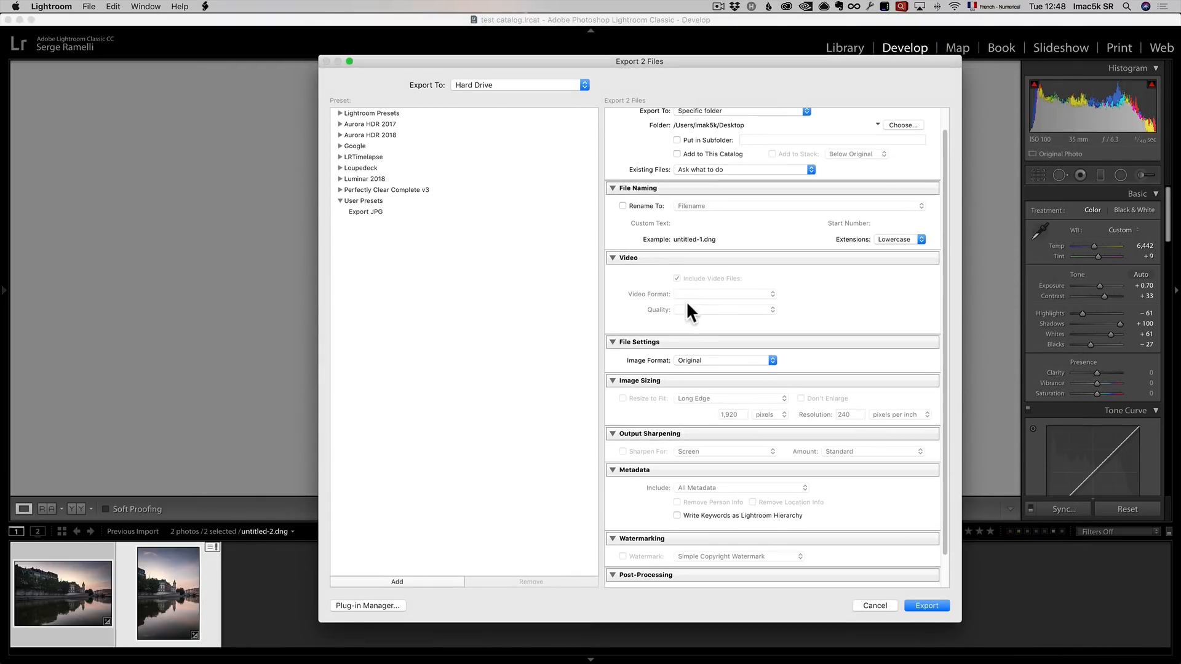
left_click(706, 362)
left_click(705, 322)
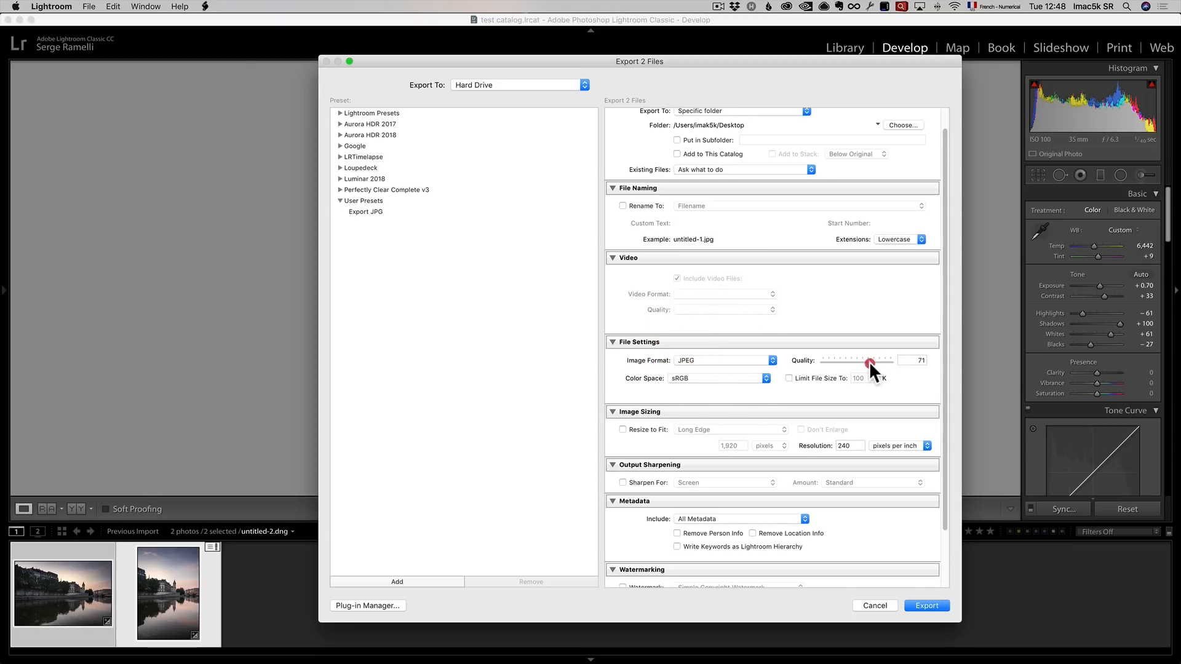
left_click_drag(869, 360, 869, 358)
Resize the exported images to fit a long edge of 2500 pixels
left_click(650, 428)
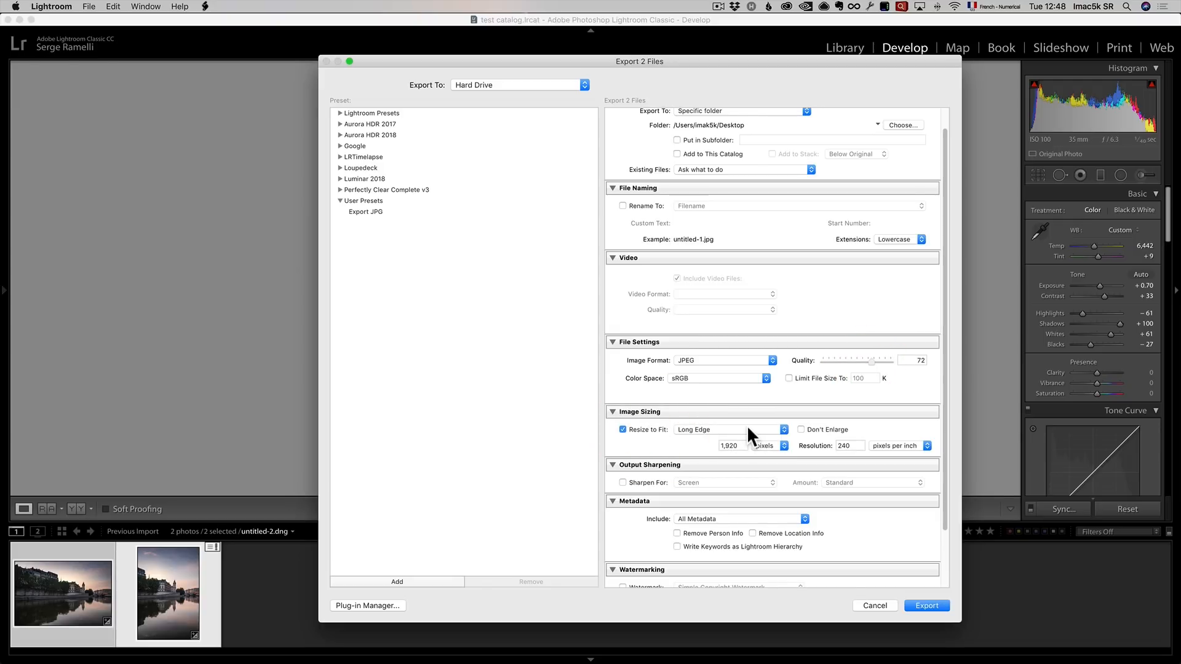
left_click(740, 426)
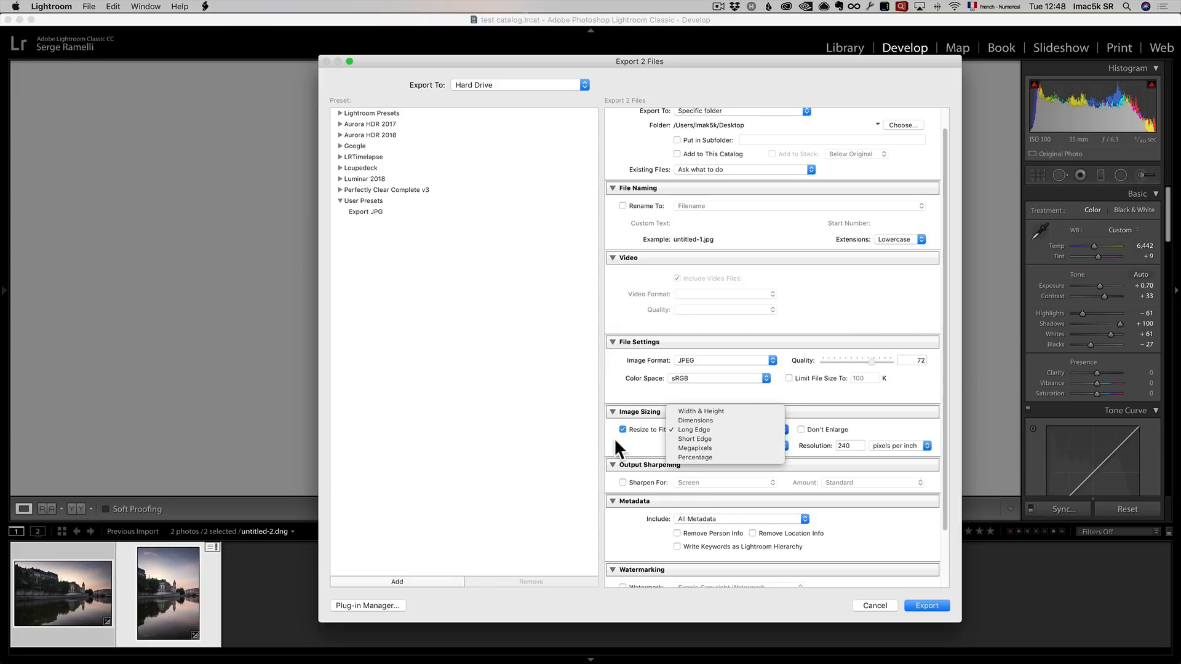
left_click(614, 439)
left_click(721, 441)
type("2500")
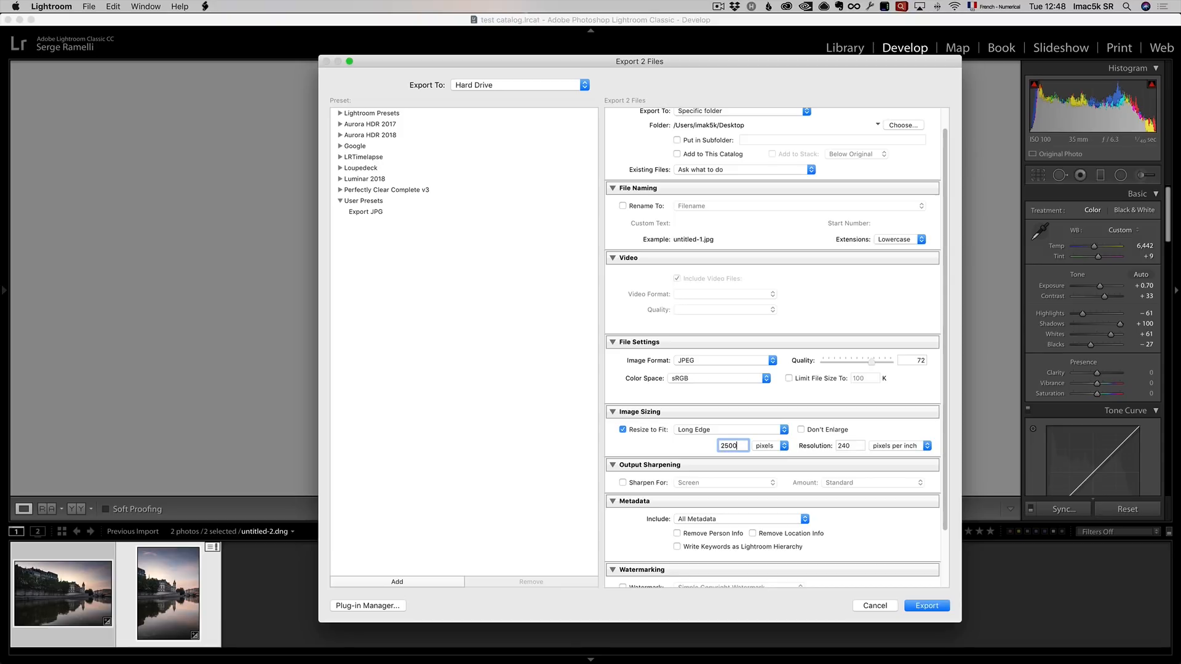
left_click(760, 429)
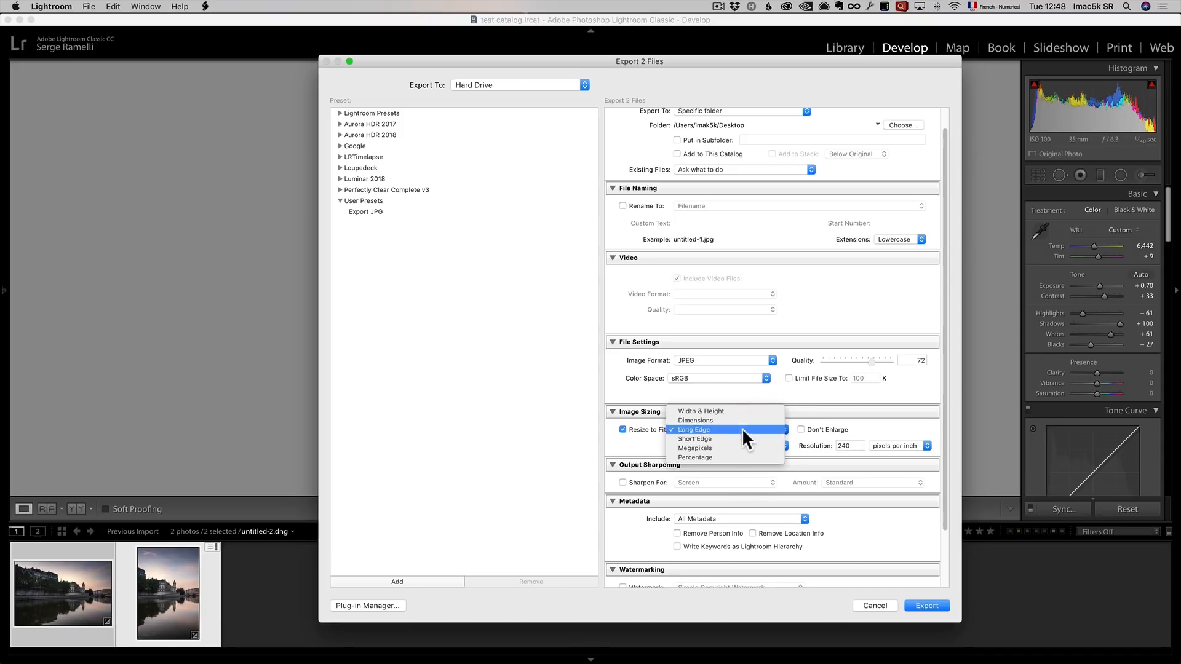
left_click(729, 429)
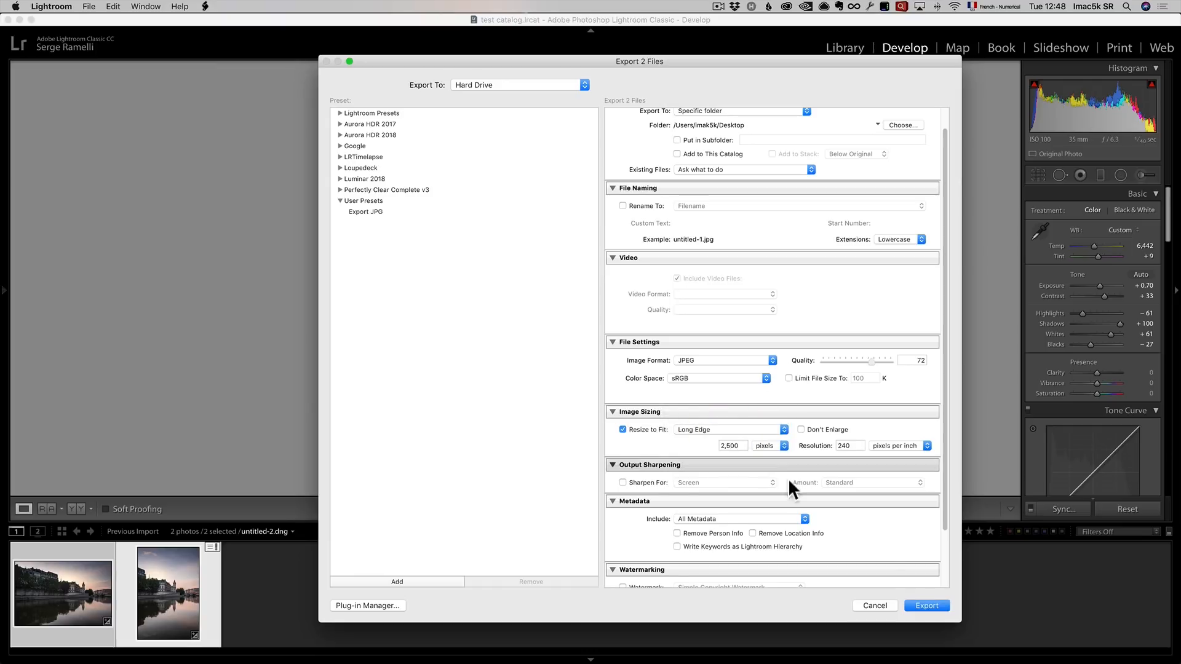
Export the two photos and preview both resulting JPEG files on the Desktop in Finder
left_click(935, 605)
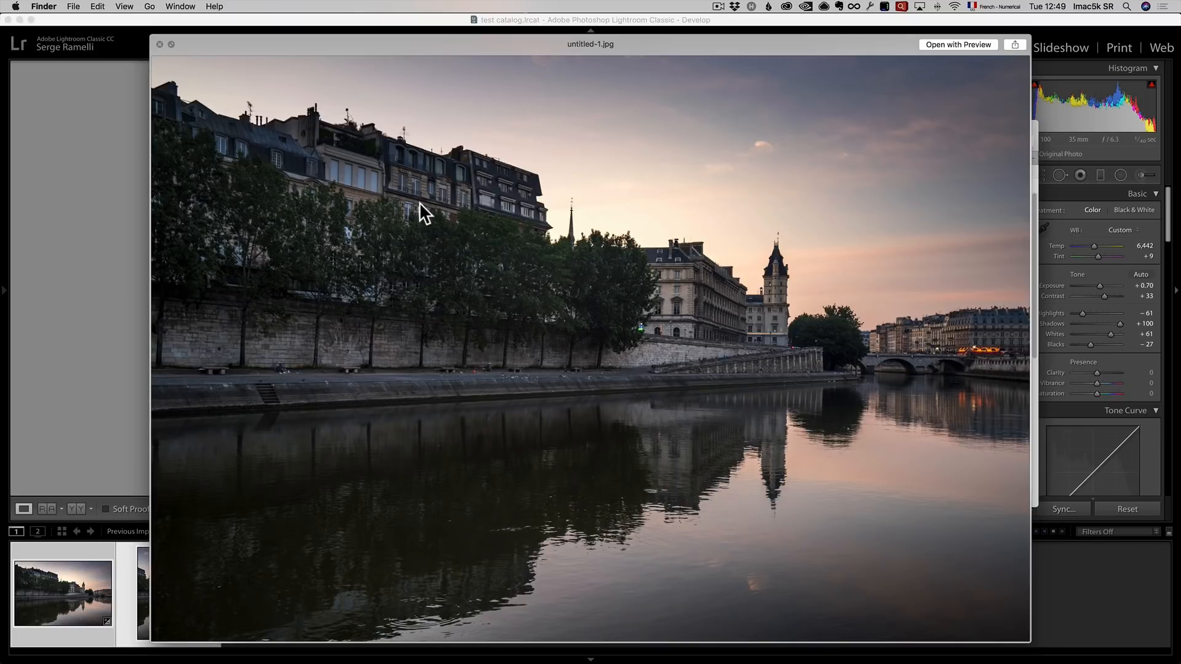
key("Down")
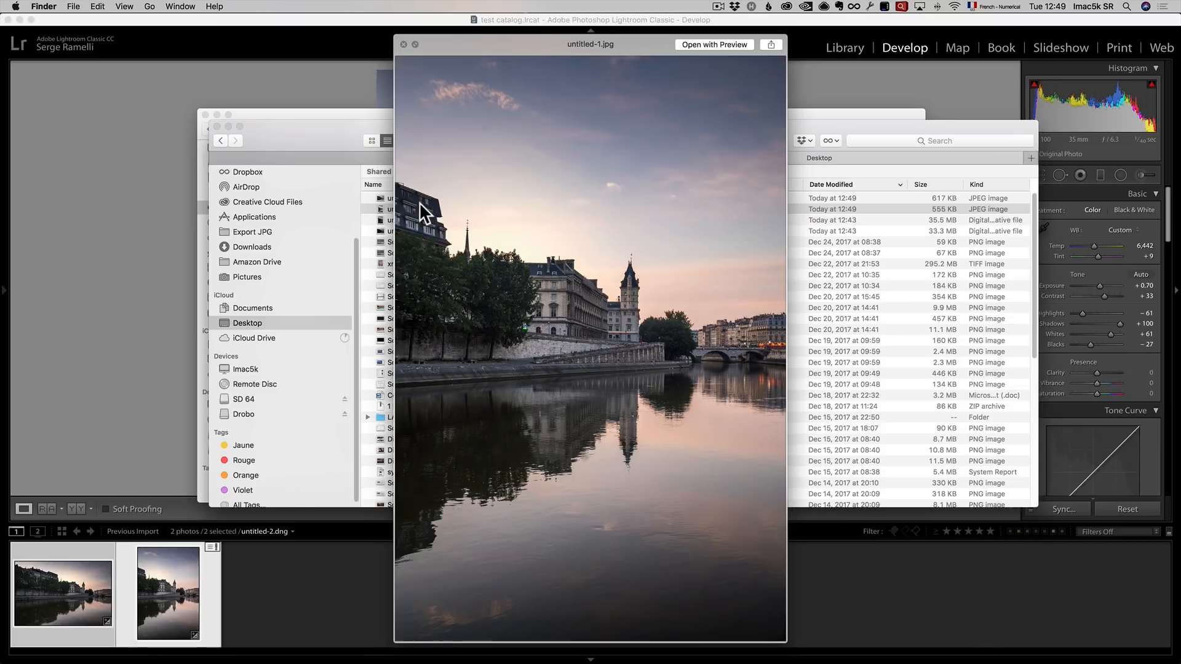
key("Up")
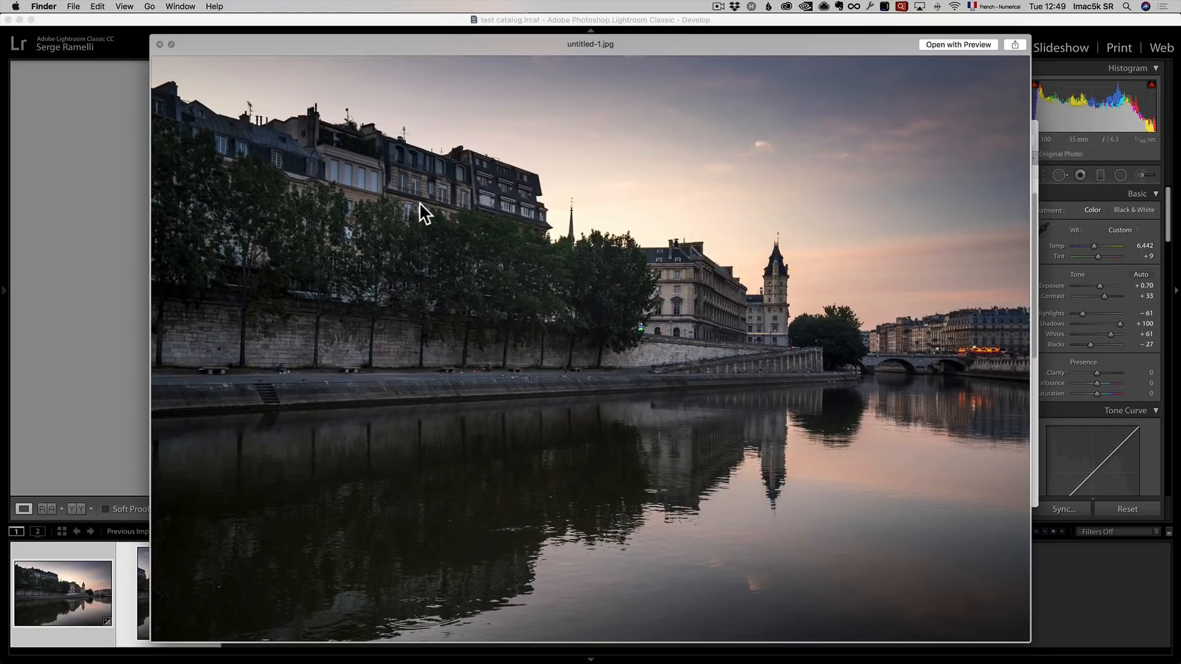